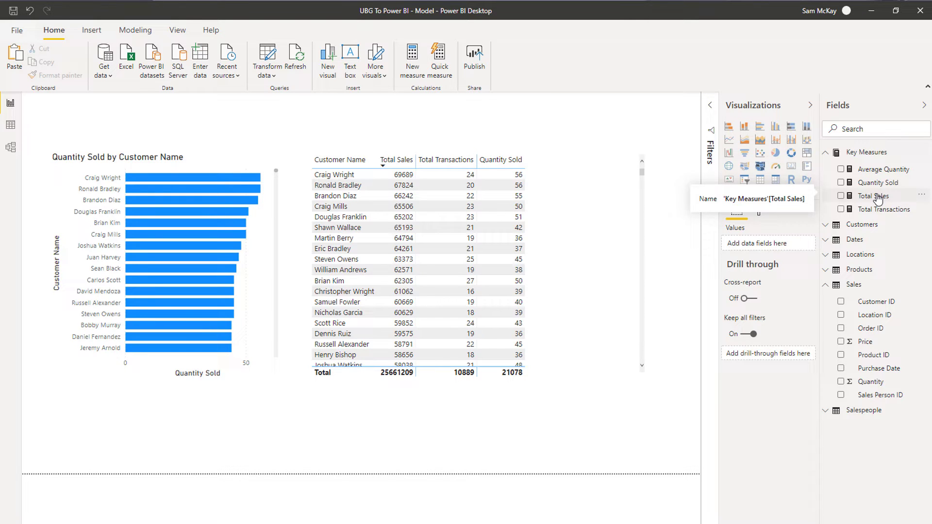
# Step: Switch to Data view to see the Sales rows with Order ID, Purchase Date, Quantity and Price
pyautogui.click(12, 128)
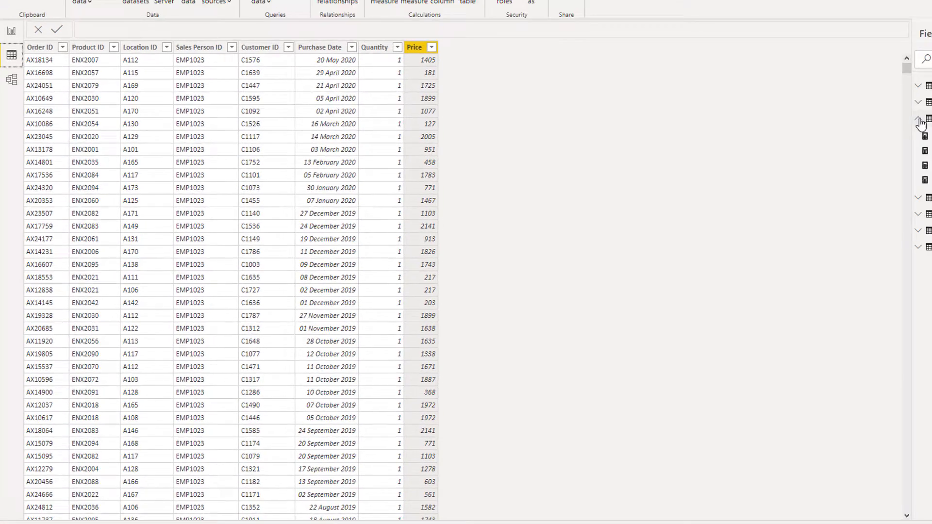
# Step: Browse the Key Measures, Sales and Products tables, inspect Product Cost, then return to the report
pyautogui.click(880, 183)
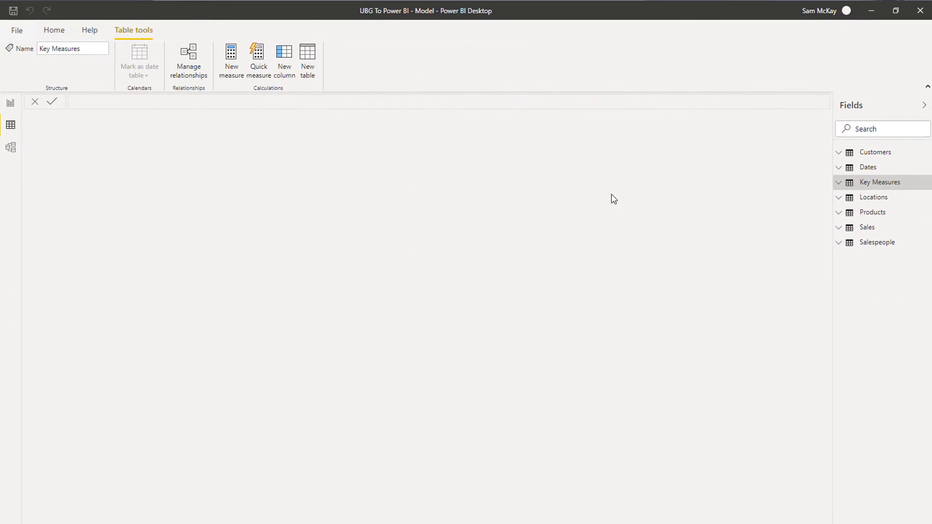
pyautogui.click(874, 228)
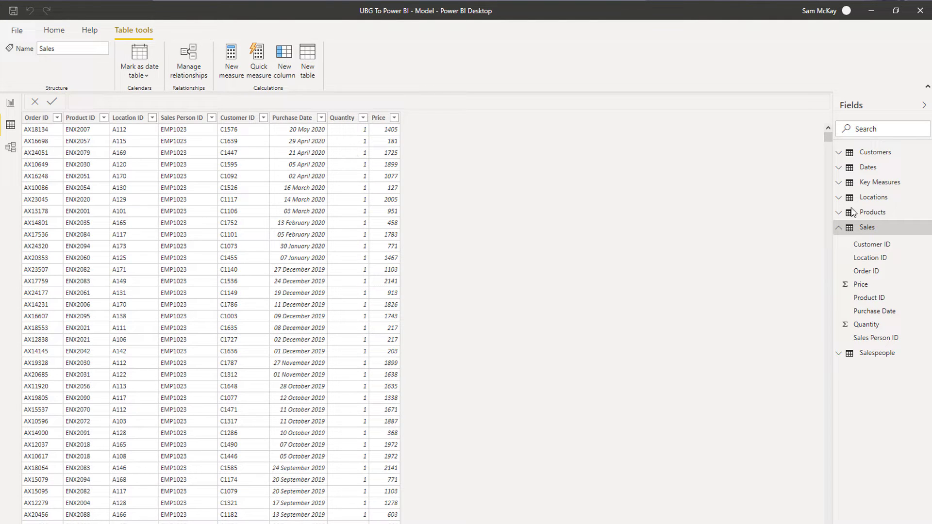
pyautogui.click(884, 212)
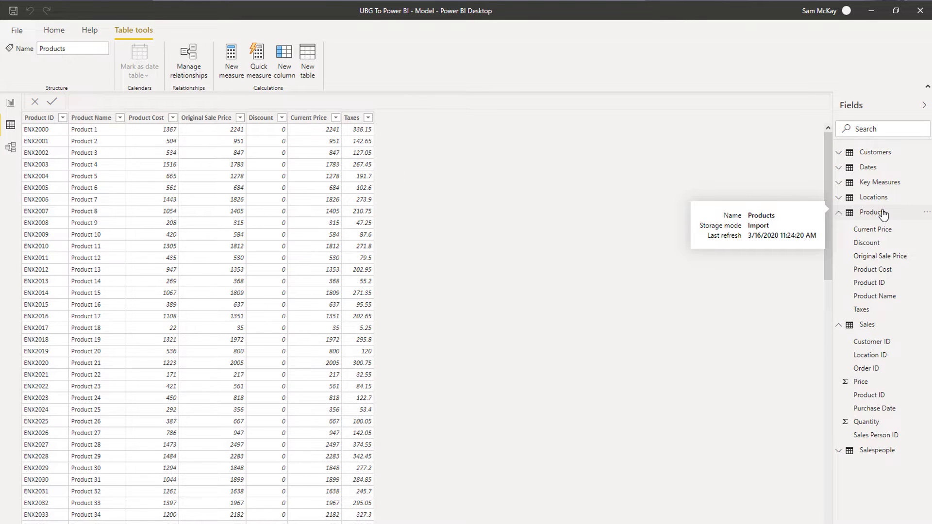
pyautogui.click(147, 119)
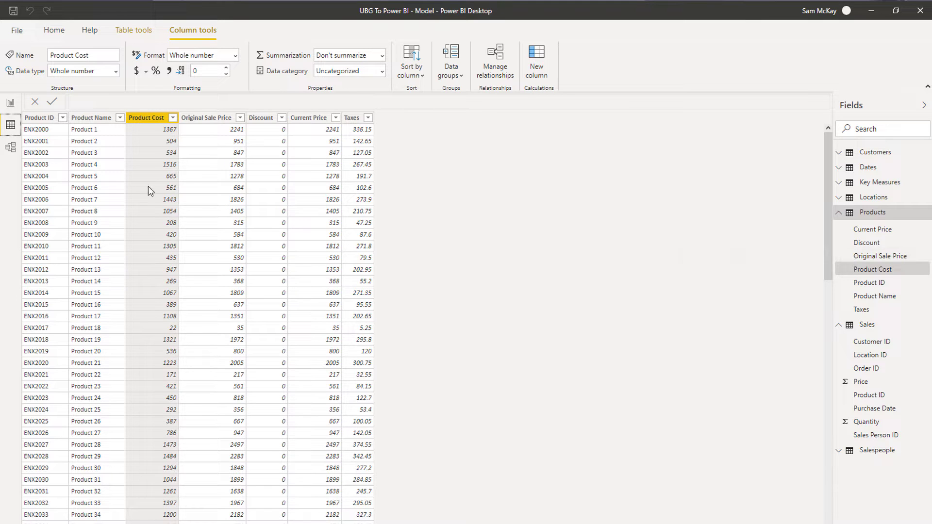
pyautogui.click(11, 102)
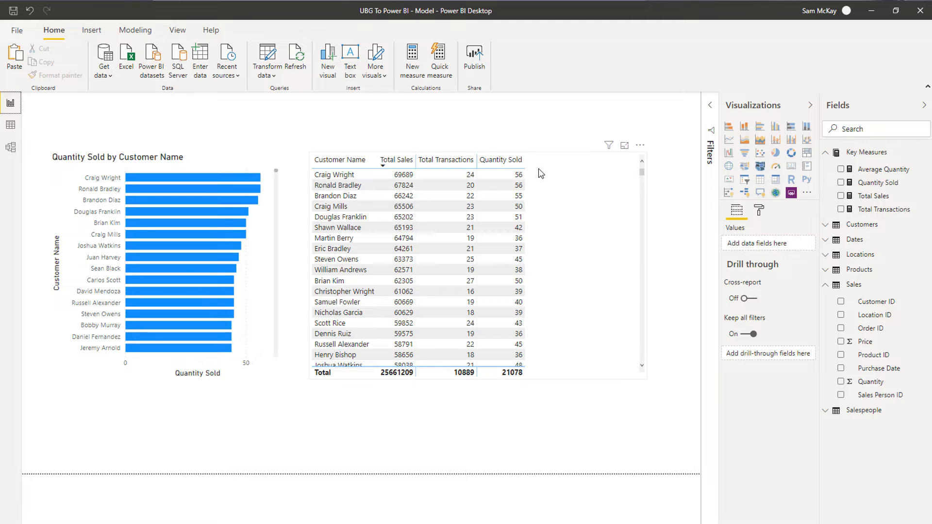
# Step: Begin a Total Costs measure as SUMX over Sales using Sales[Quantity]
pyautogui.click(872, 196)
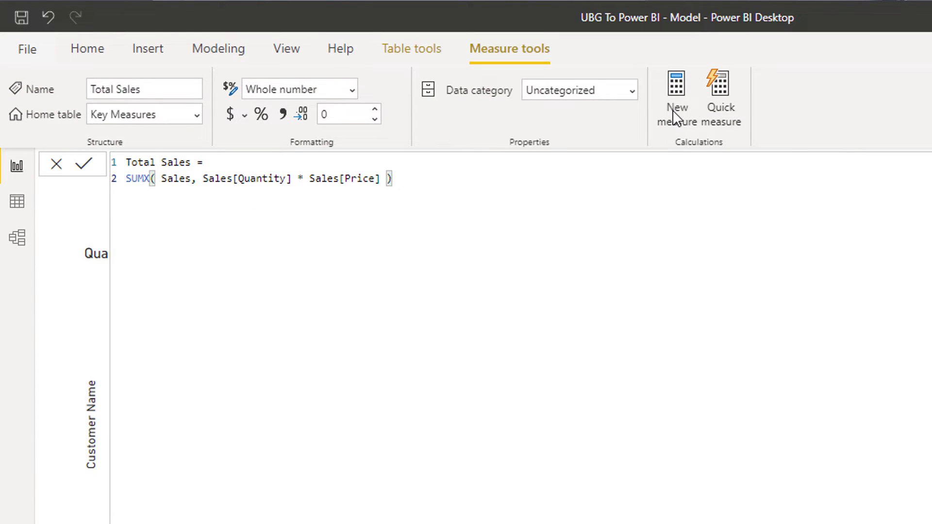
pyautogui.click(675, 114)
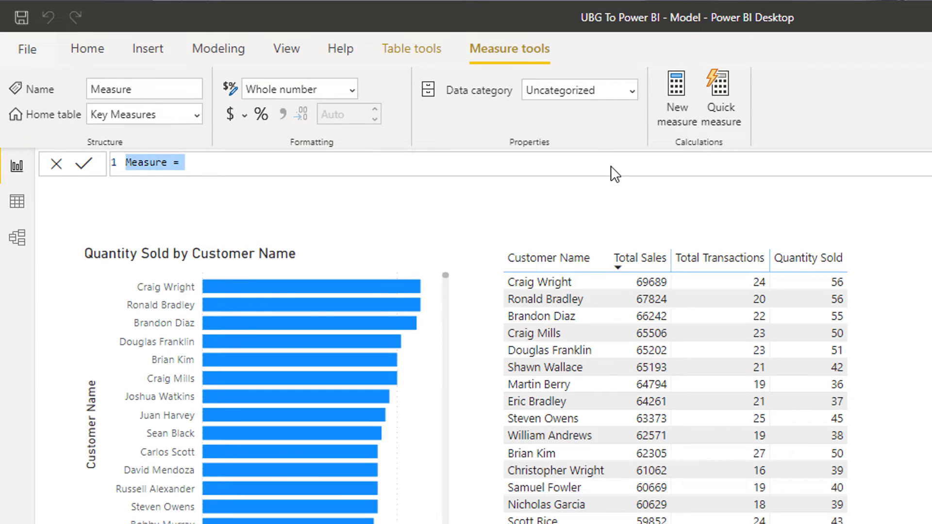
pyautogui.write('Total ')
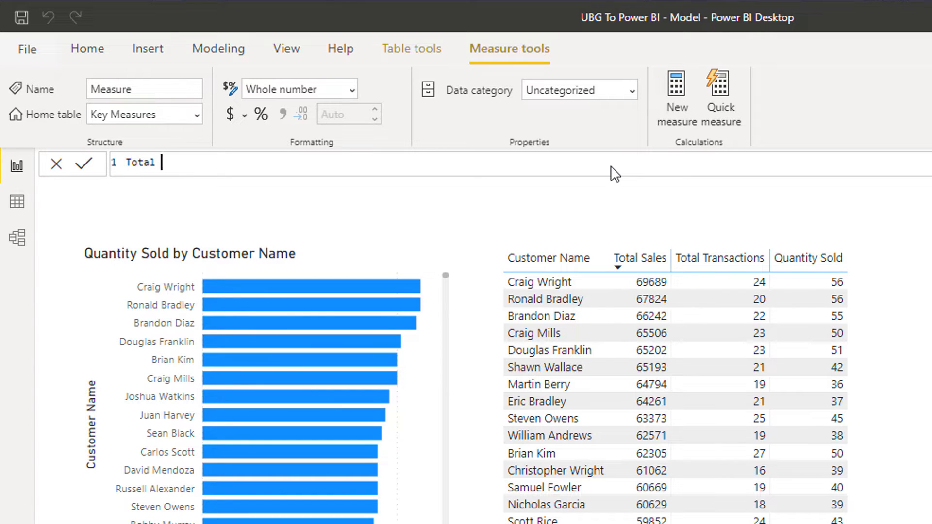
pyautogui.write('Costs =')
pyautogui.hotkey('shift', 'Return')
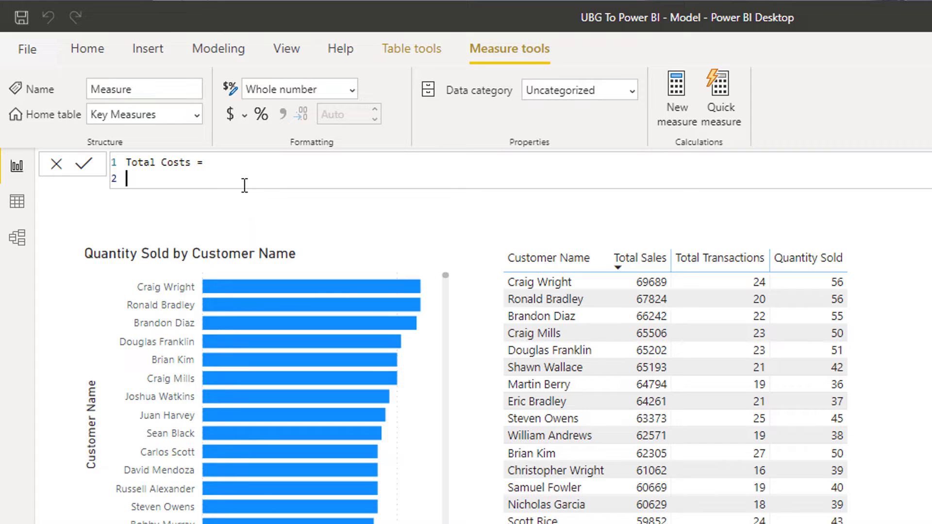
pyautogui.write('SUMX(')
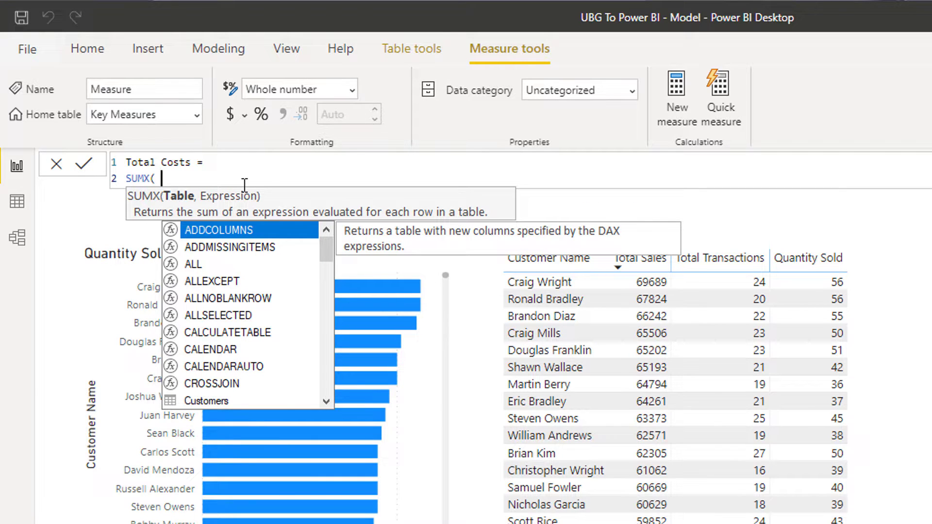
pyautogui.write(' Sales')
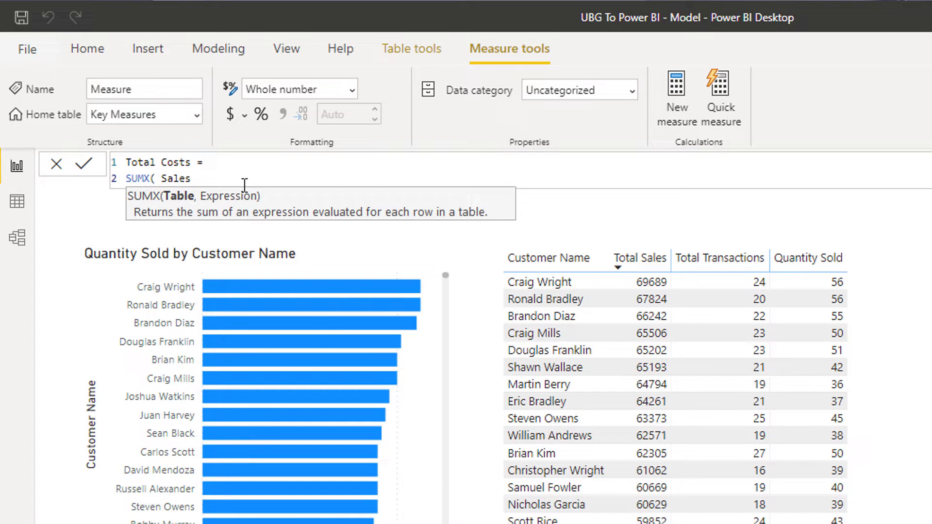
pyautogui.write(', Qua')
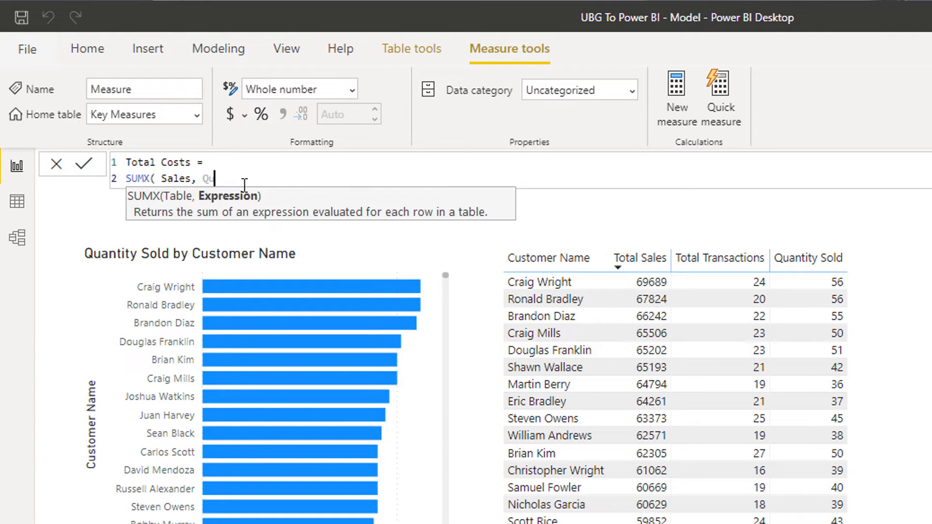
pyautogui.press('Down')
pyautogui.press('Down')
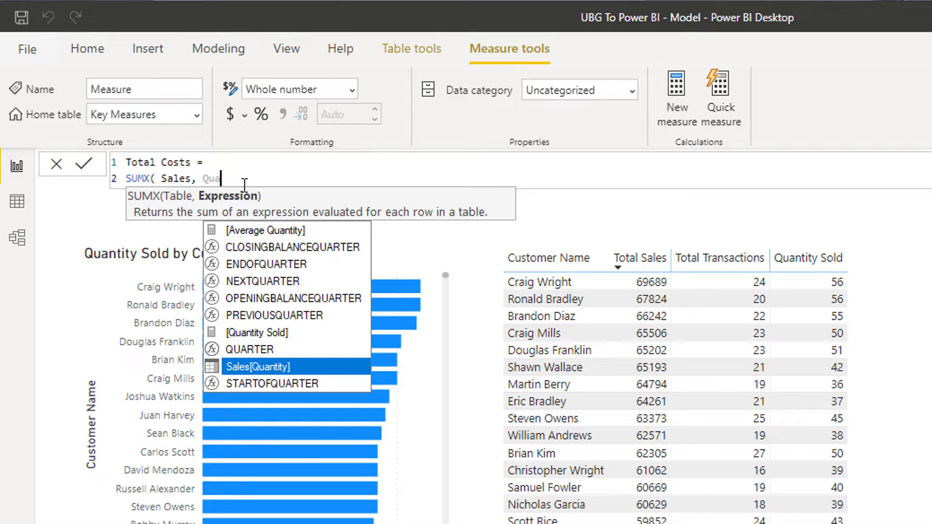
pyautogui.press('Tab')
# Step: Multiply the quantity by RELATED( Products[Product Cost] ), close the formula and commit it
pyautogui.write('*')
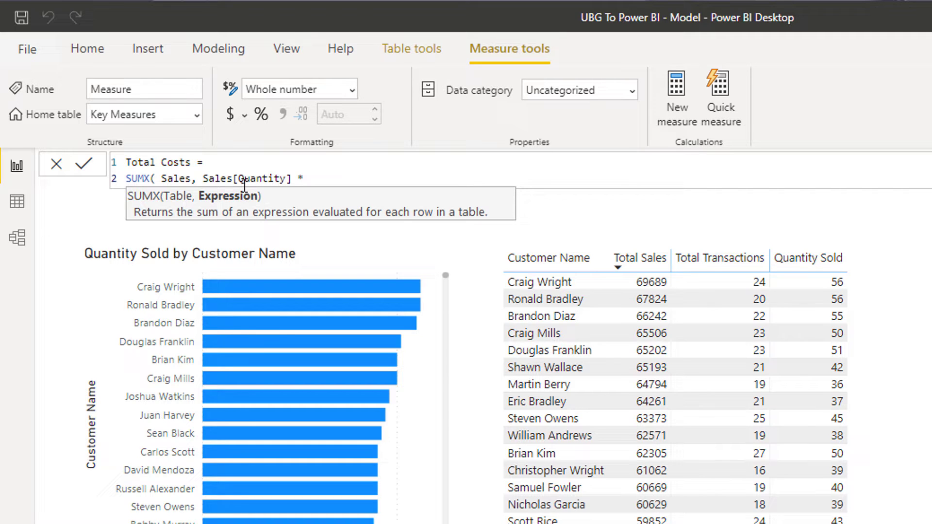
pyautogui.write('REL')
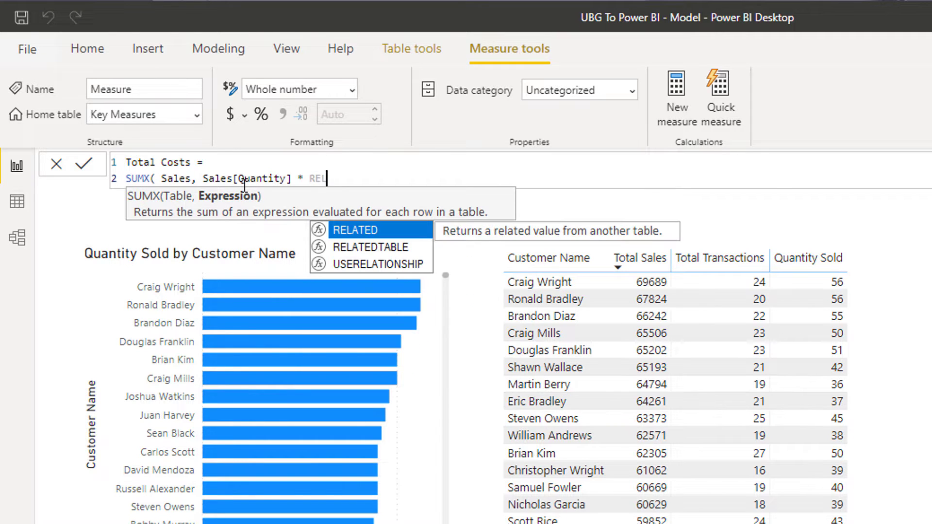
pyautogui.press('Tab')
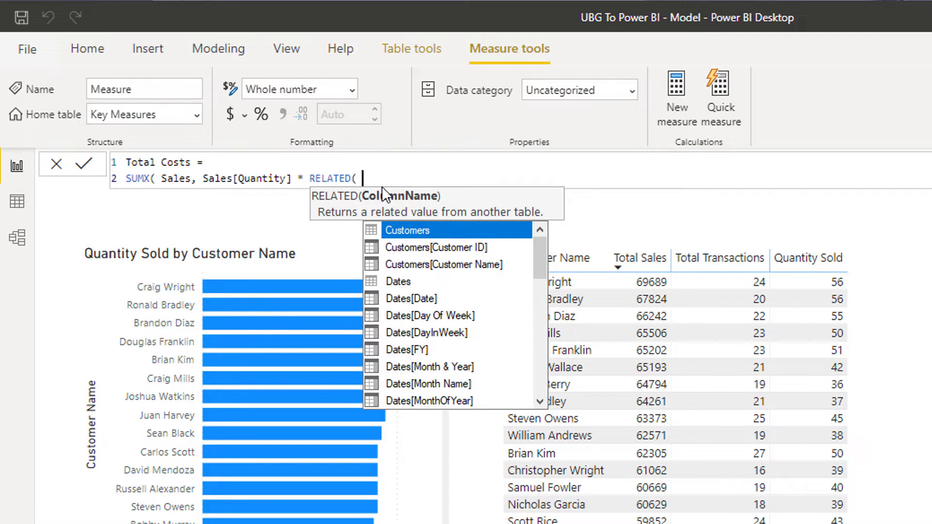
pyautogui.write('Cos')
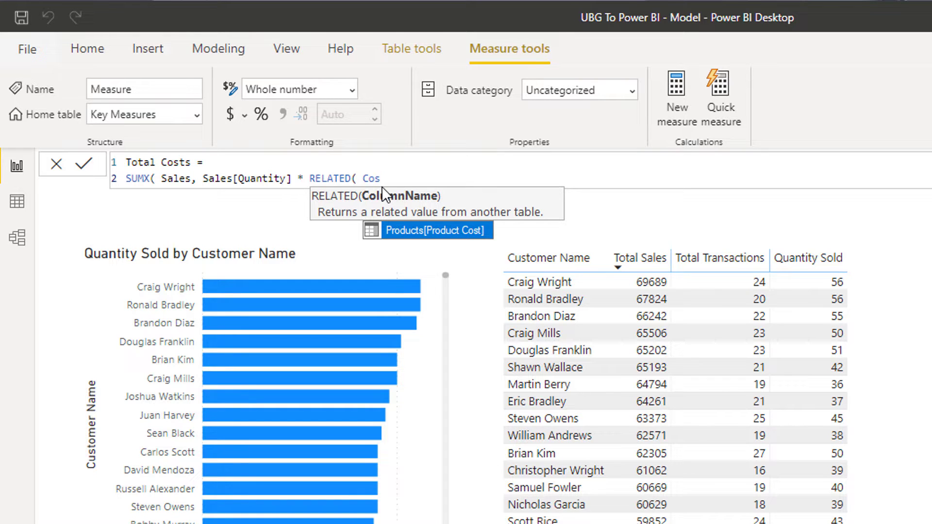
pyautogui.press('Tab')
pyautogui.write(')')
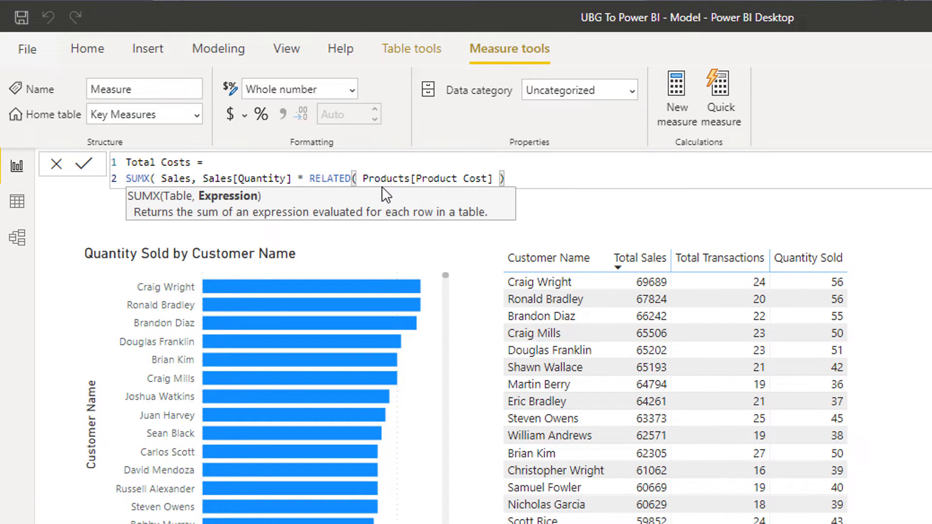
pyautogui.write(' )')
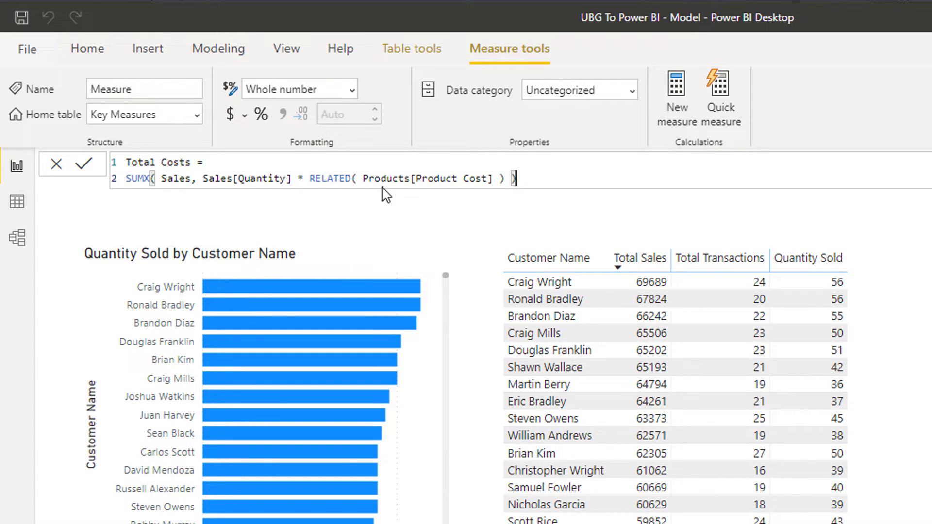
pyautogui.press('Return')
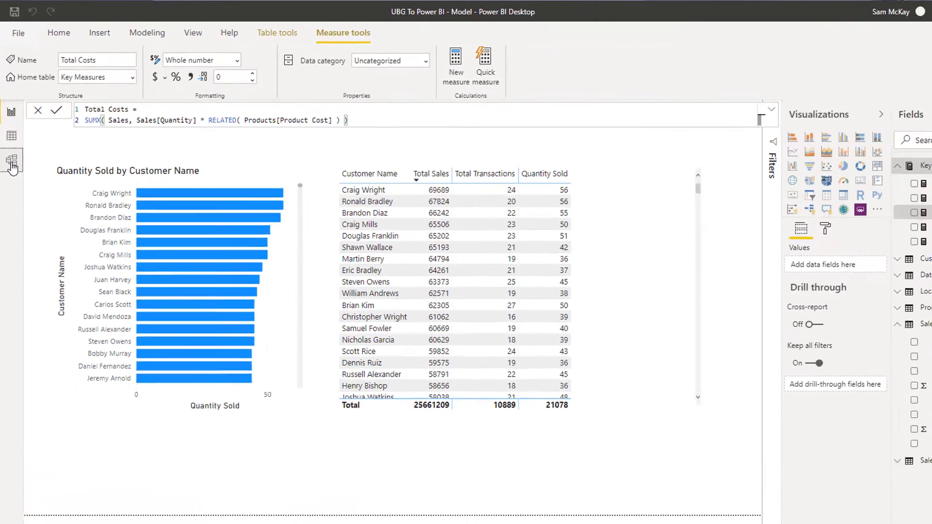
# Step: Add Total Costs to the customer table and remove Quantity Sold and Total Transactions
pyautogui.click(12, 164)
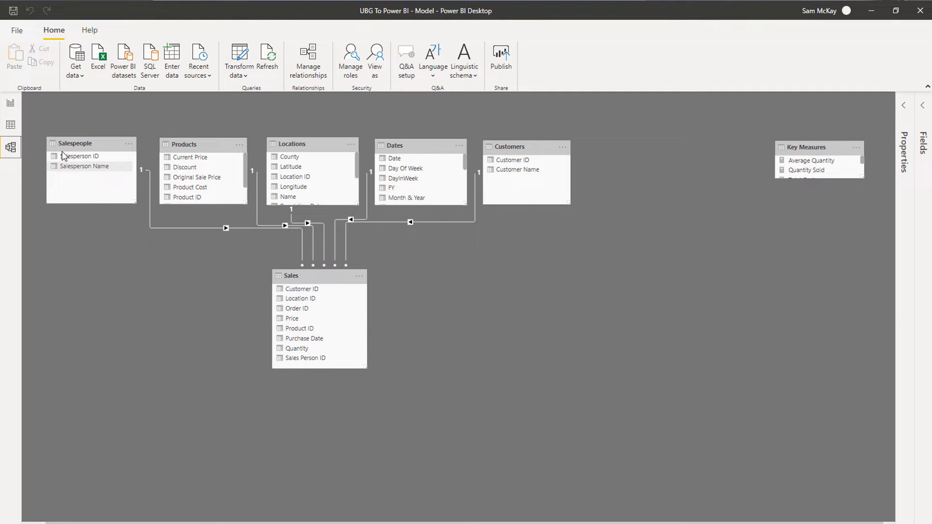
pyautogui.click(11, 103)
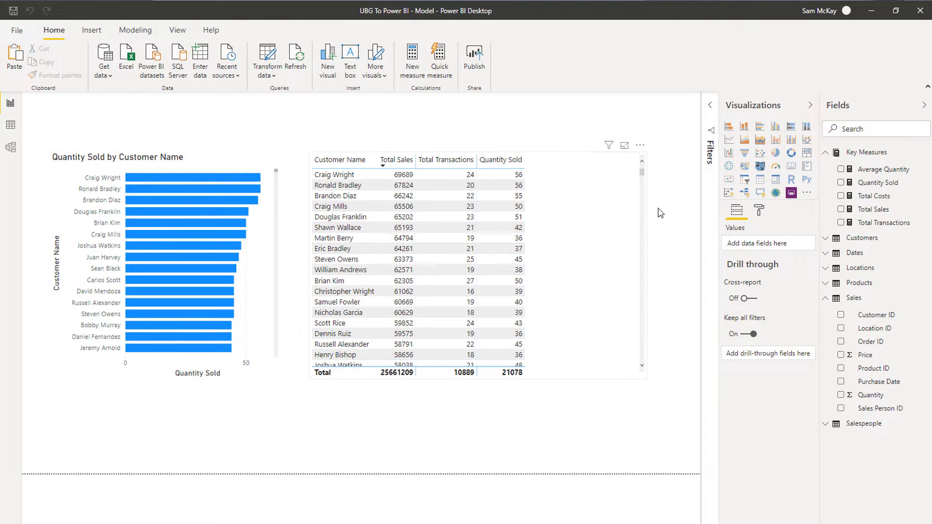
pyautogui.moveTo(863, 203); pyautogui.dragTo(567, 257)
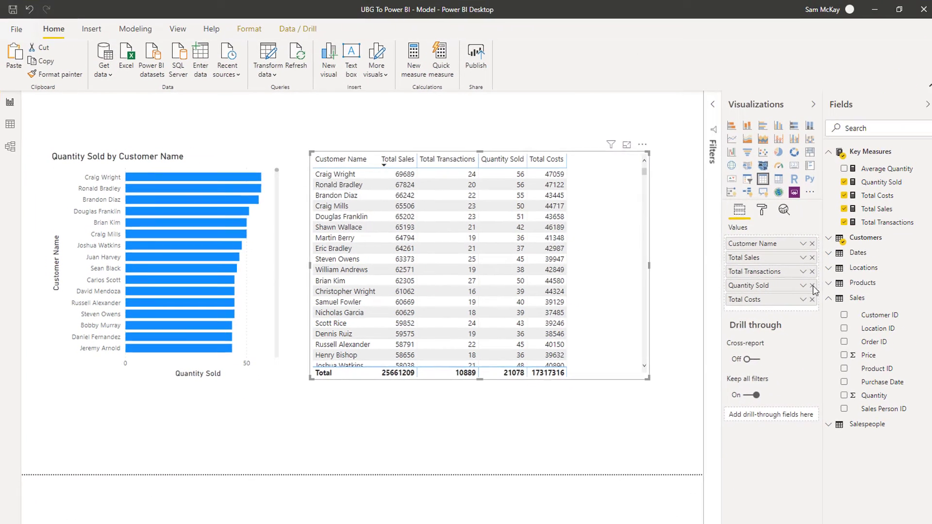
pyautogui.click(813, 285)
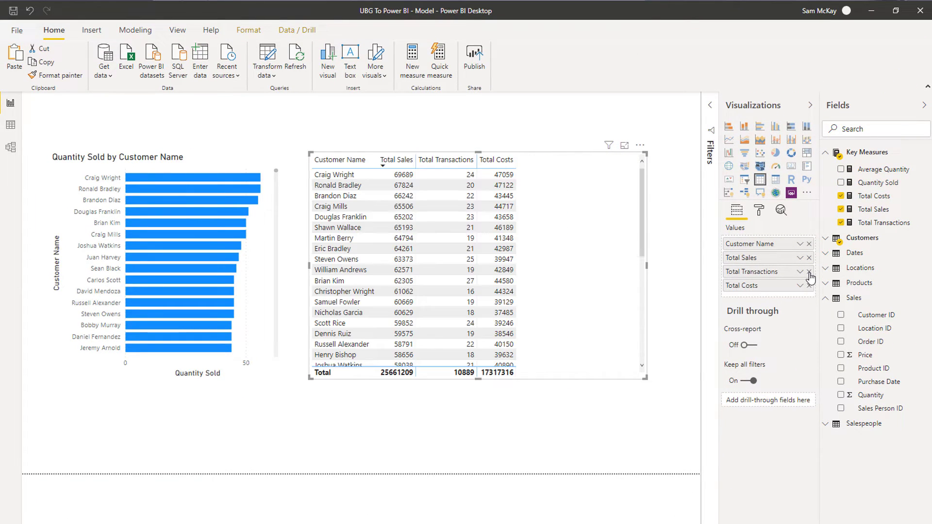
pyautogui.click(810, 272)
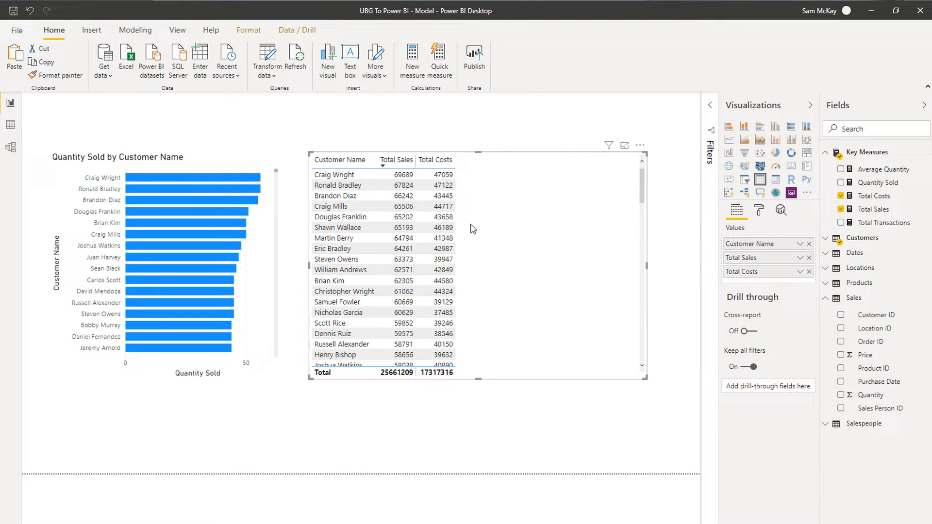
pyautogui.click(874, 214)
pyautogui.click(256, 32)
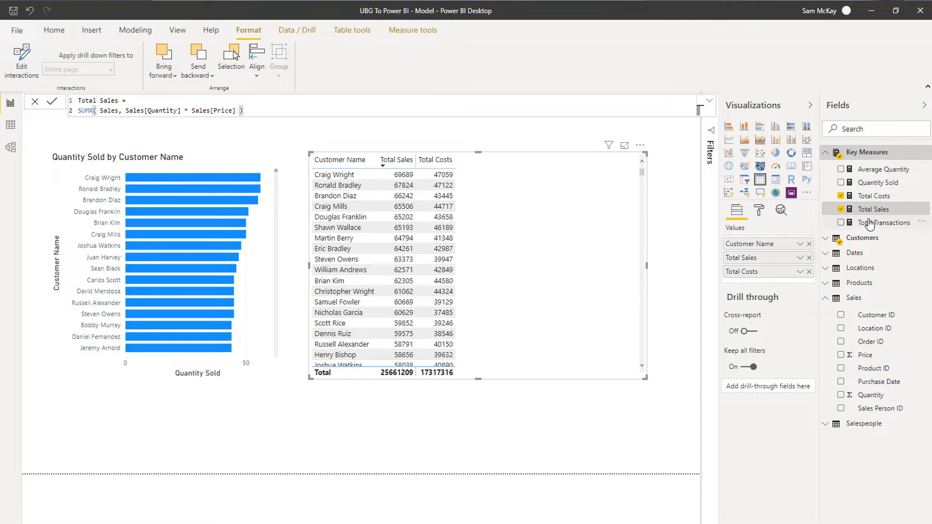
# Step: Apply Currency format to Total Sales and Total Costs, giving a $17,317,316 costs total
pyautogui.click(399, 32)
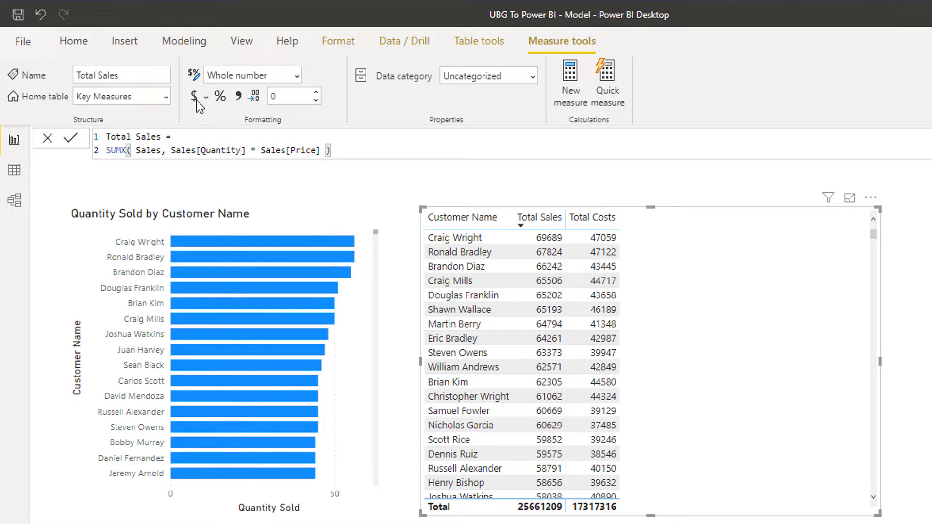
pyautogui.click(196, 100)
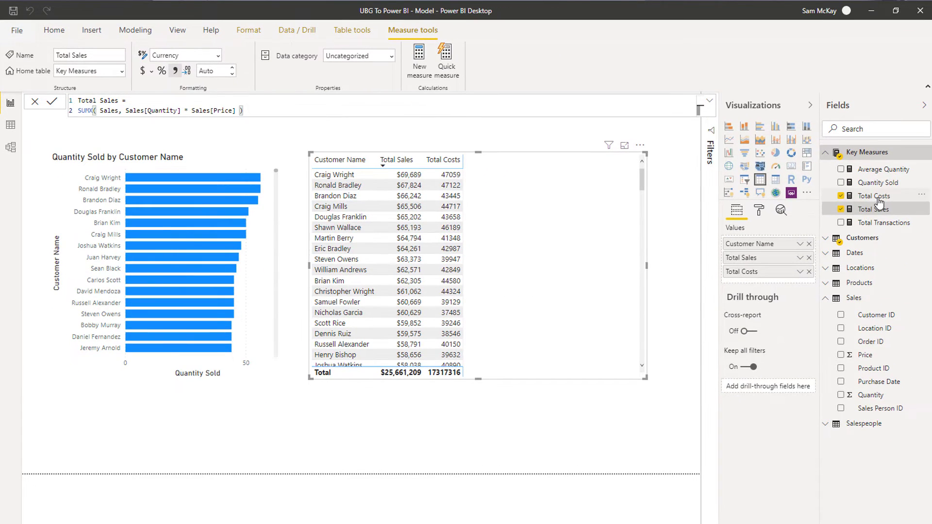
pyautogui.click(874, 196)
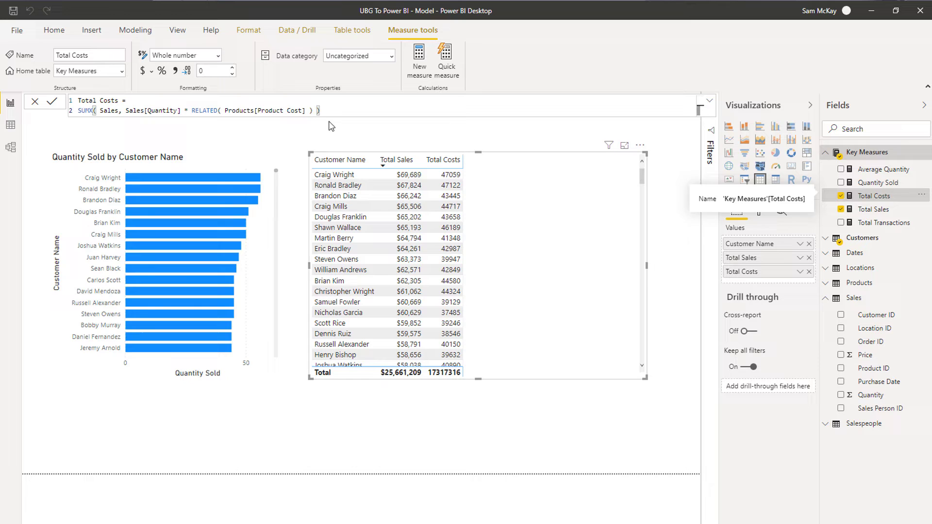
pyautogui.click(142, 73)
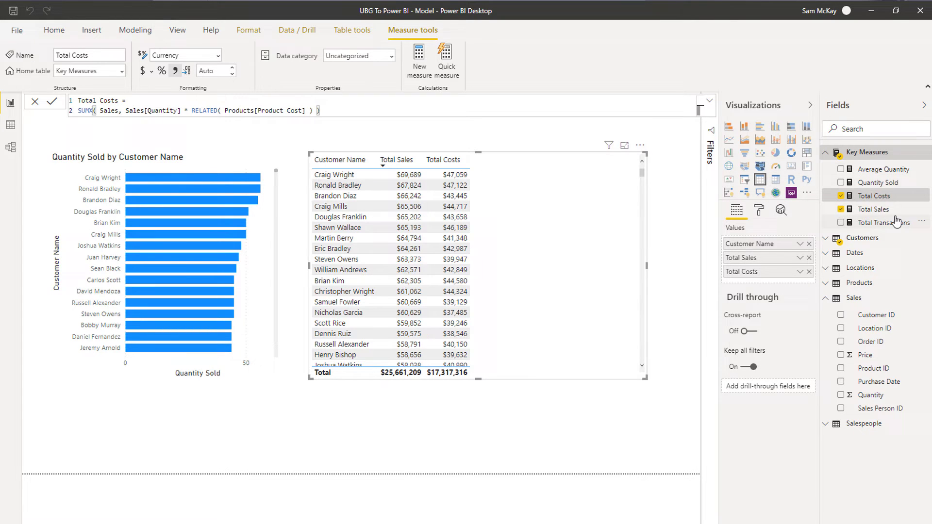
pyautogui.click(880, 214)
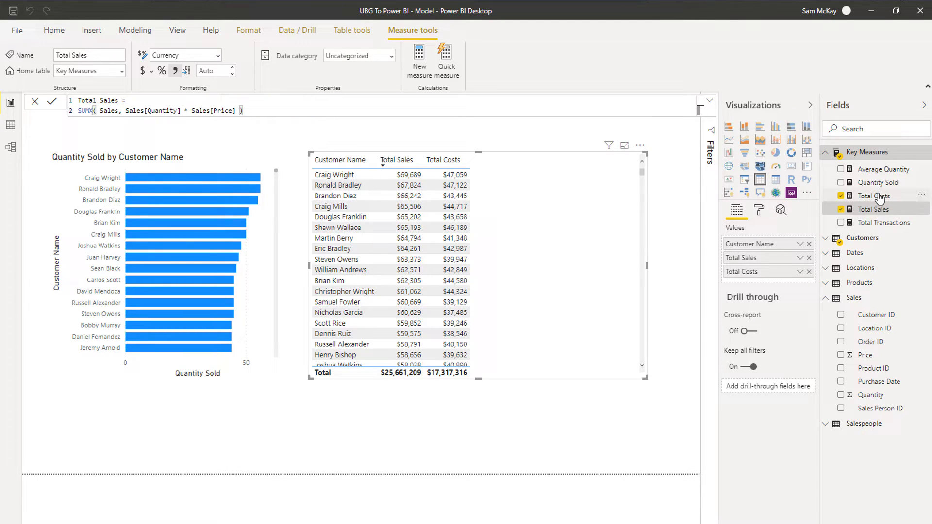
pyautogui.click(880, 196)
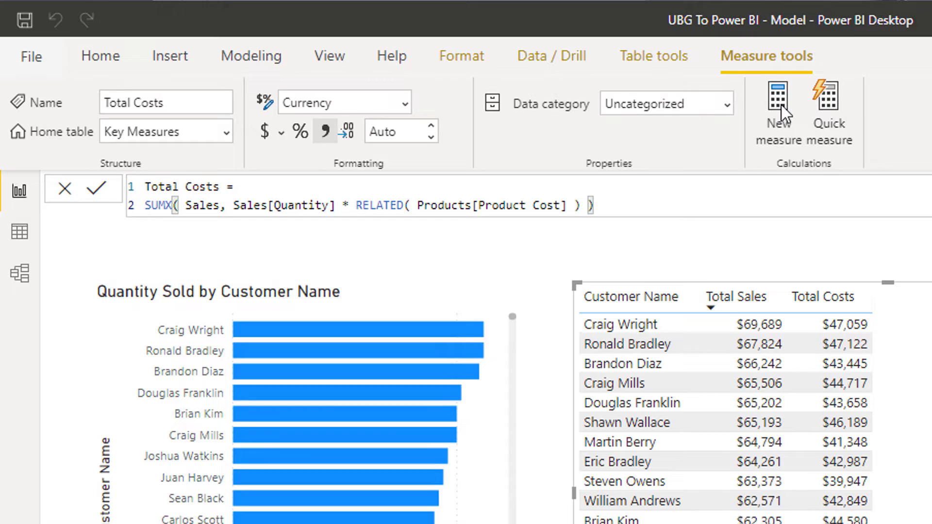
# Step: Define Total Profits as [Total Sales] - [Total Costs] in Key Measures
pyautogui.click(781, 105)
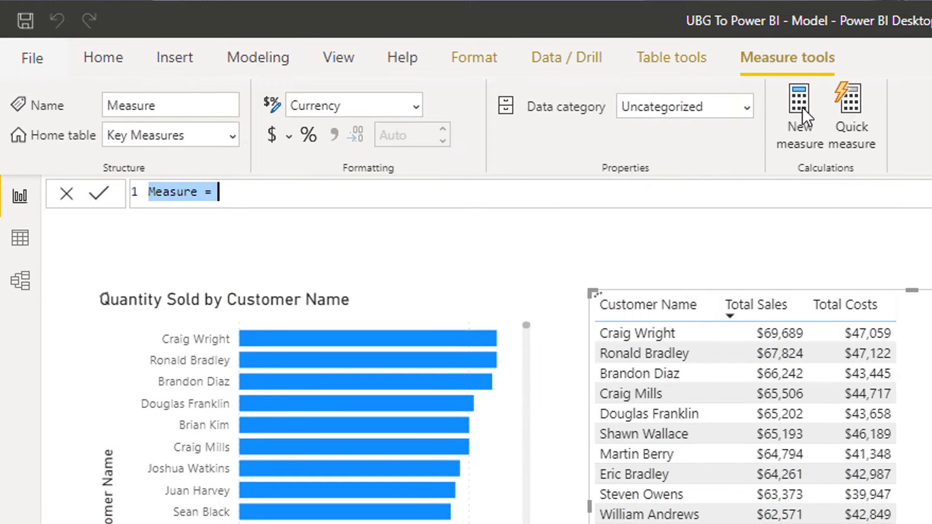
pyautogui.write('Total Pro')
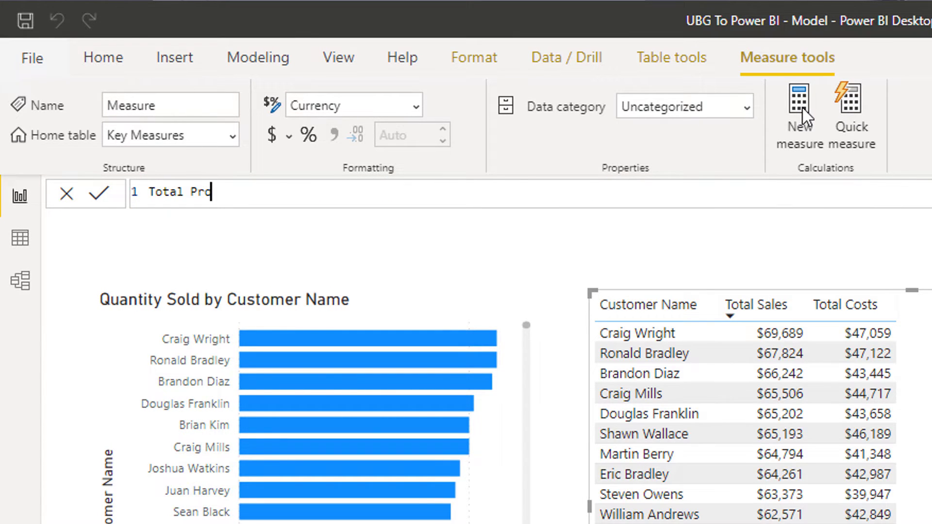
pyautogui.write('fits = Tota')
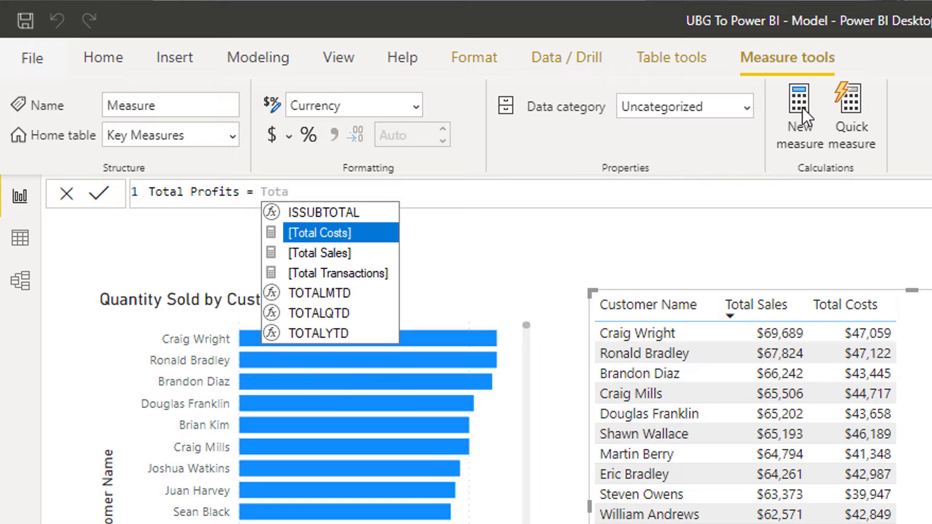
pyautogui.press('Down')
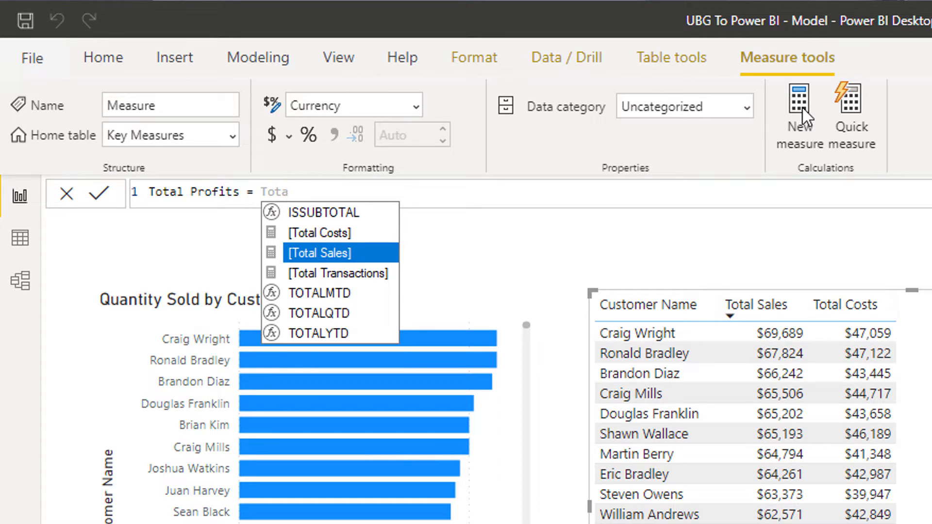
pyautogui.press('Tab')
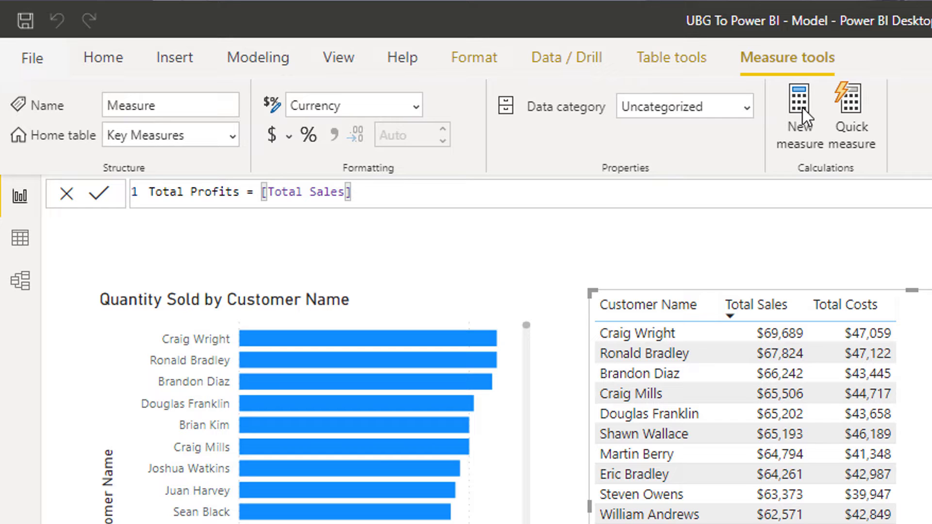
pyautogui.write('- Total')
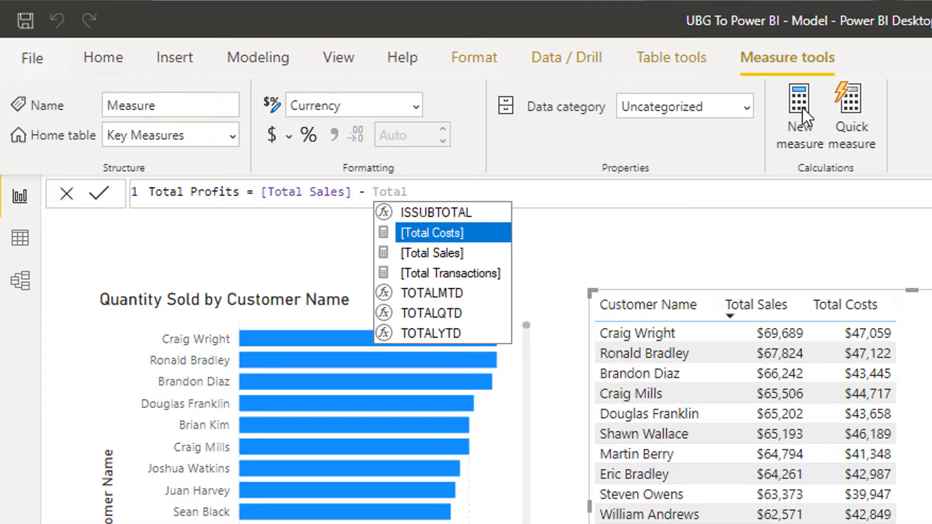
pyautogui.press('Tab')
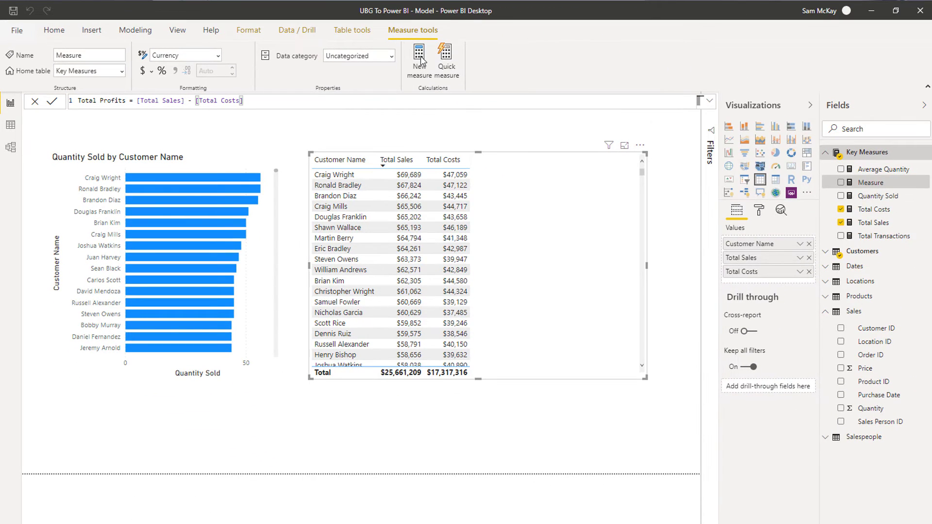
pyautogui.press('Return')
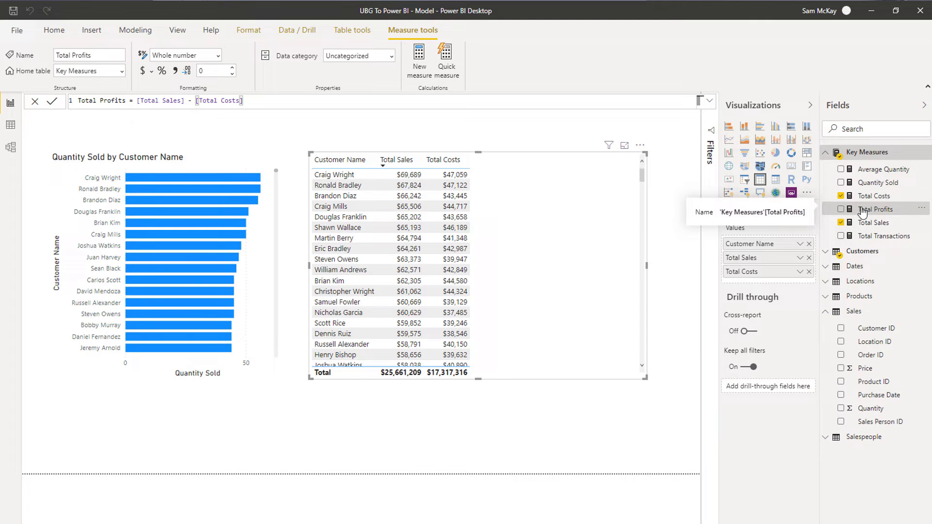
# Step: Add Total Profits to the customer table formatted as Currency, totaling $8,343,893
pyautogui.moveTo(880, 215); pyautogui.dragTo(549, 283)
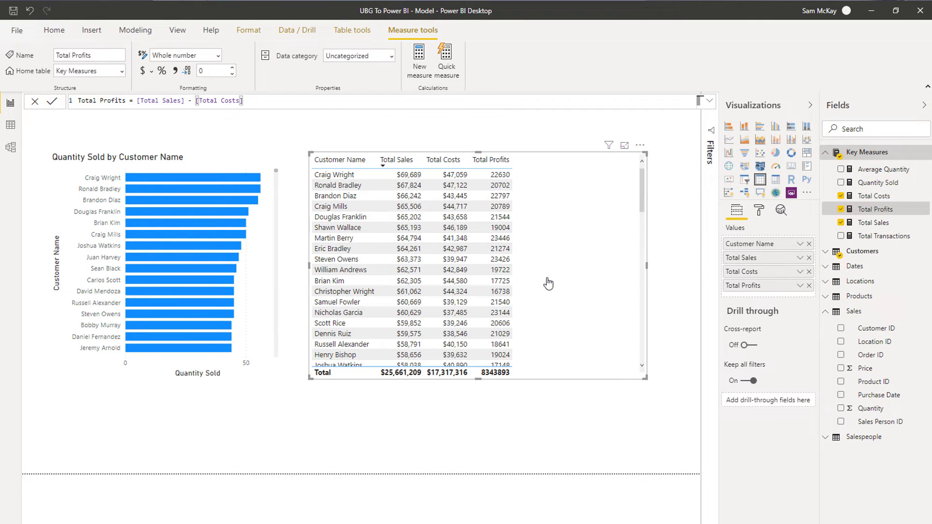
pyautogui.click(885, 197)
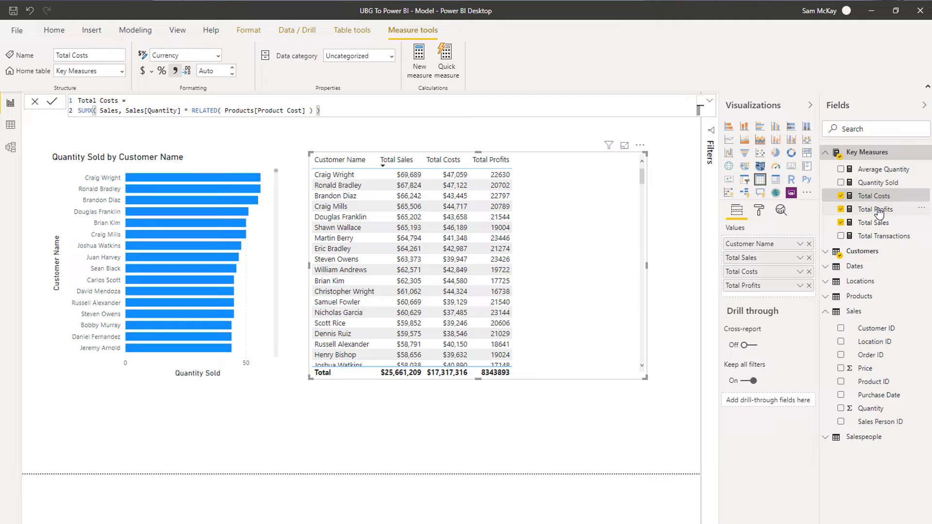
pyautogui.click(878, 209)
pyautogui.click(141, 74)
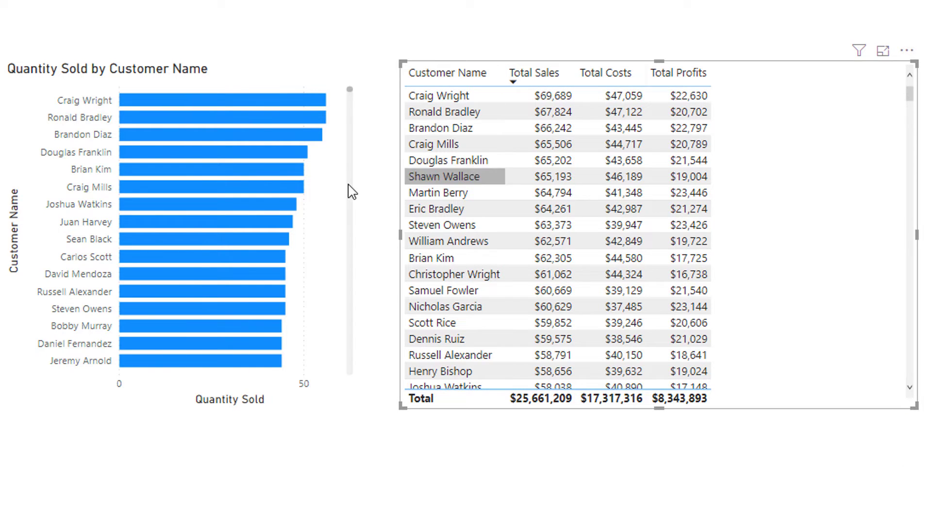
pyautogui.click(351, 198)
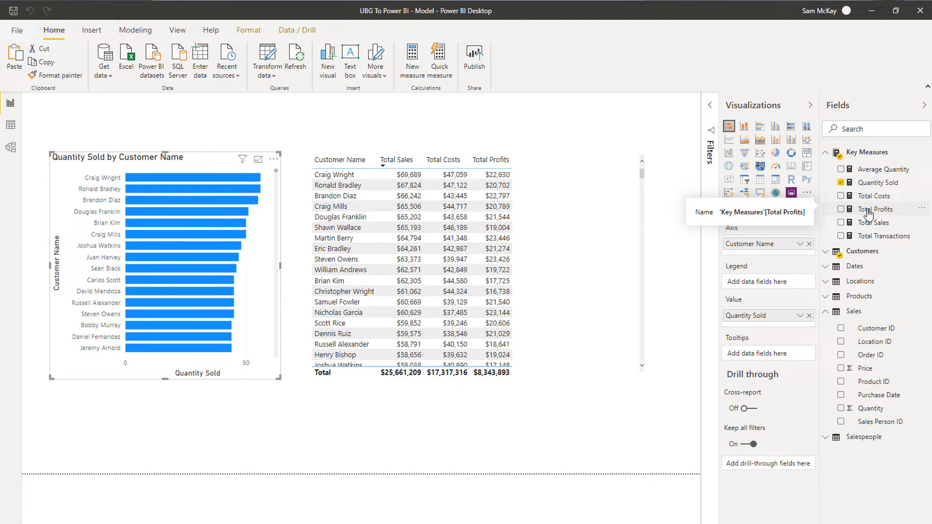
# Step: Rebuild the bar chart to show Total Profits by Locations County instead of Quantity Sold by customer
pyautogui.moveTo(868, 214); pyautogui.dragTo(791, 326)
pyautogui.click(809, 316)
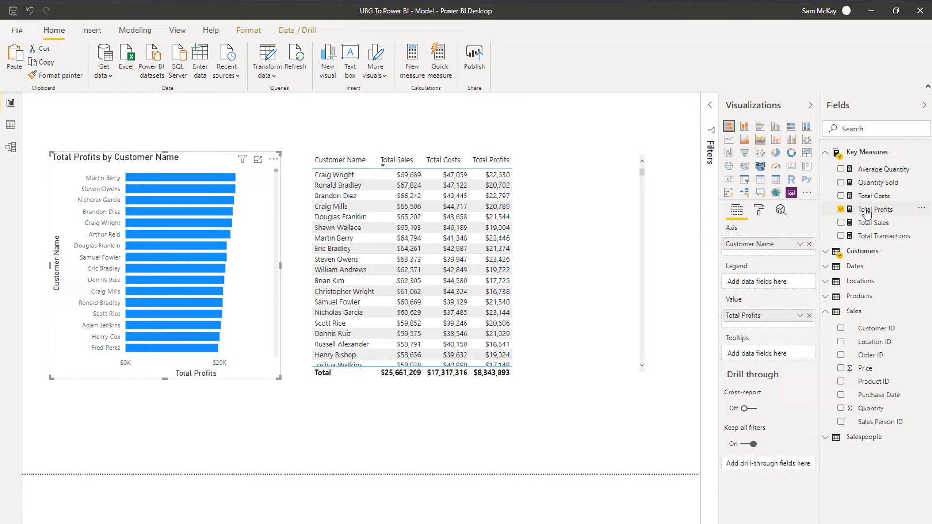
pyautogui.moveTo(869, 213); pyautogui.dragTo(745, 316)
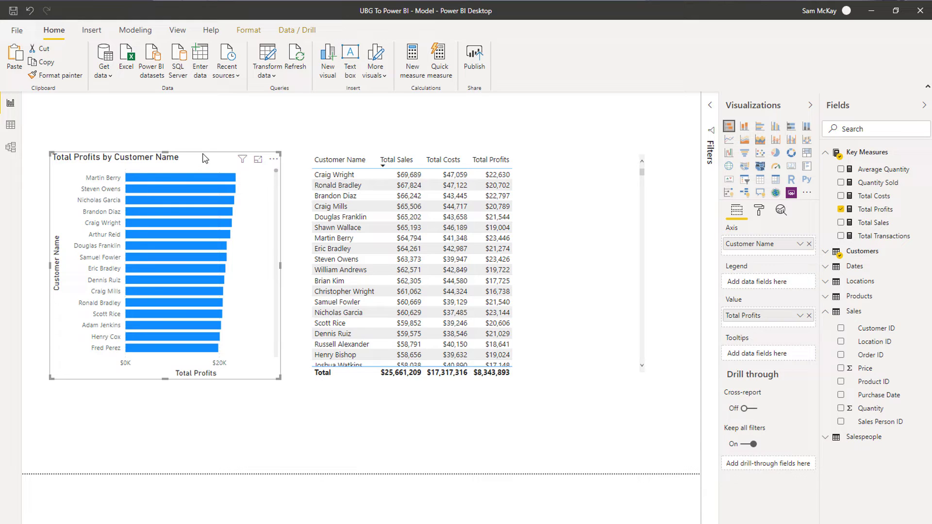
pyautogui.click(827, 281)
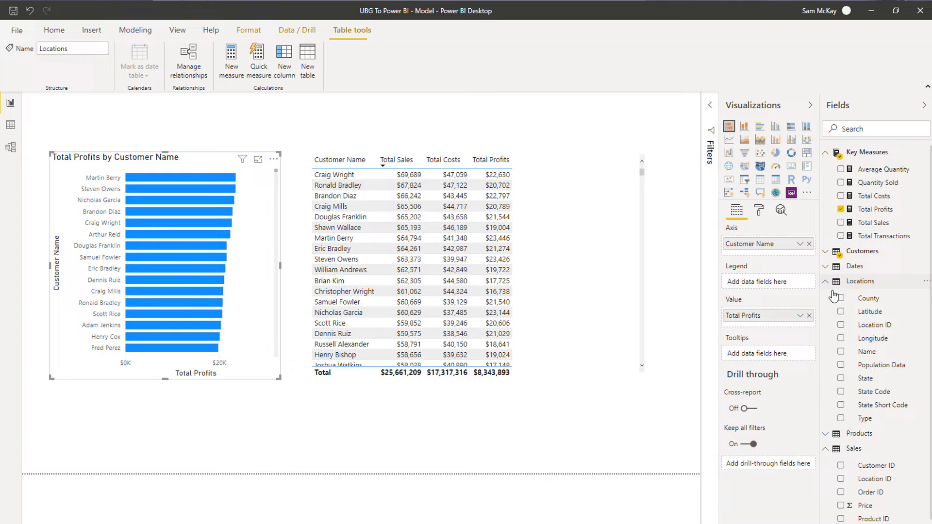
pyautogui.moveTo(868, 298); pyautogui.dragTo(811, 248)
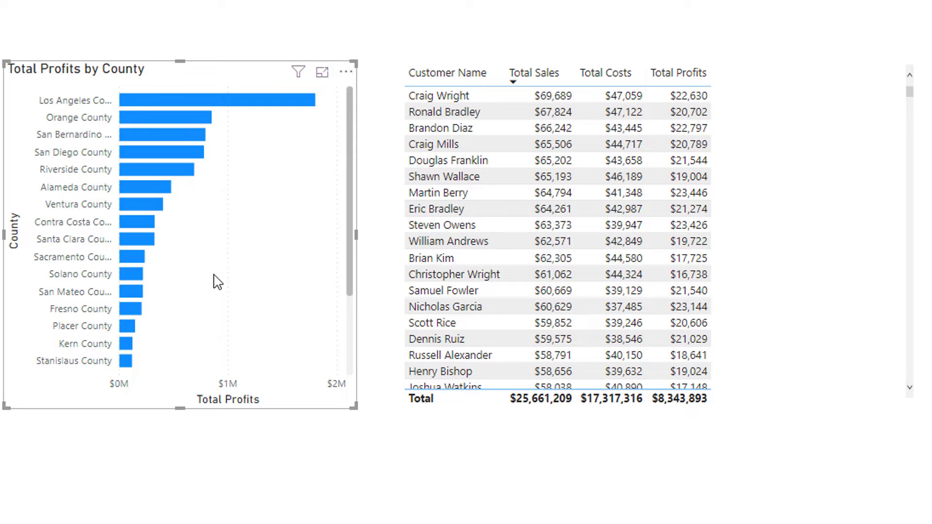
pyautogui.click(808, 209)
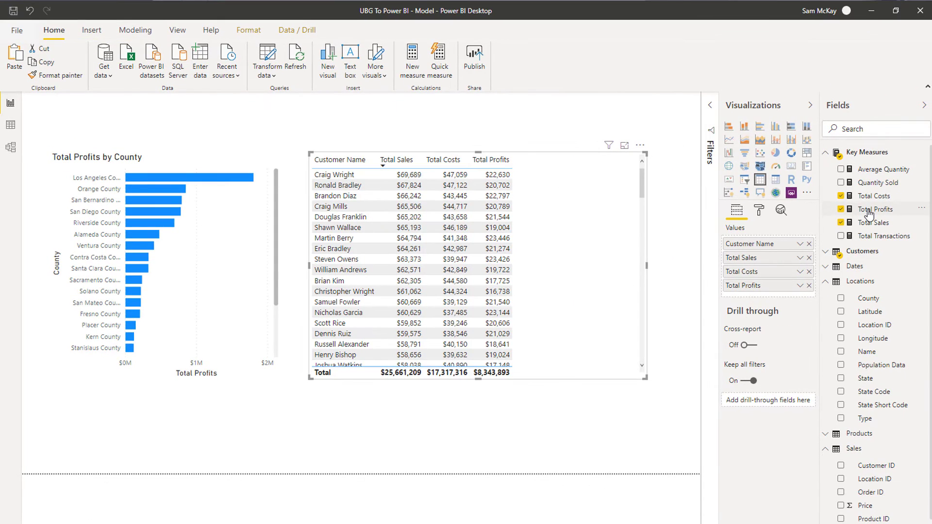
pyautogui.click(412, 68)
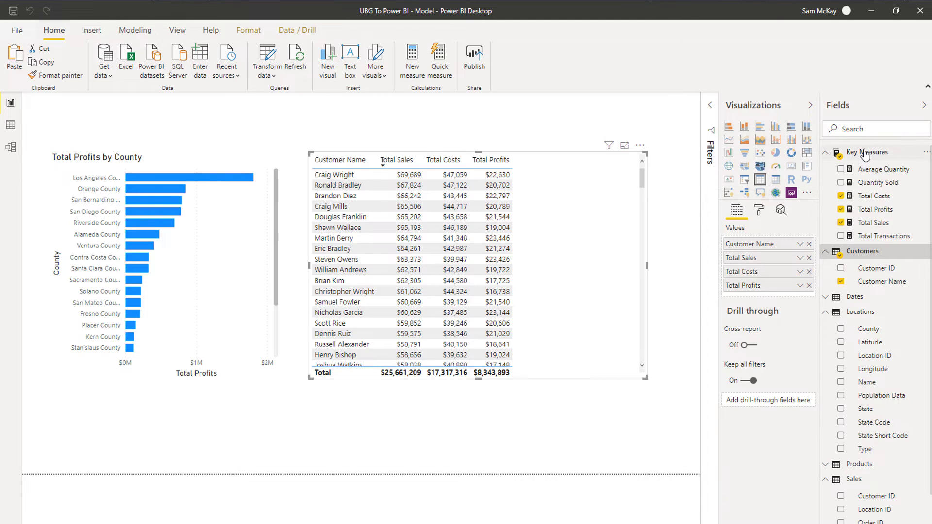
# Step: Start a Profit Margin measure in Key Measures using the DIVIDE function
pyautogui.click(868, 159)
pyautogui.click(866, 160)
pyautogui.click(876, 183)
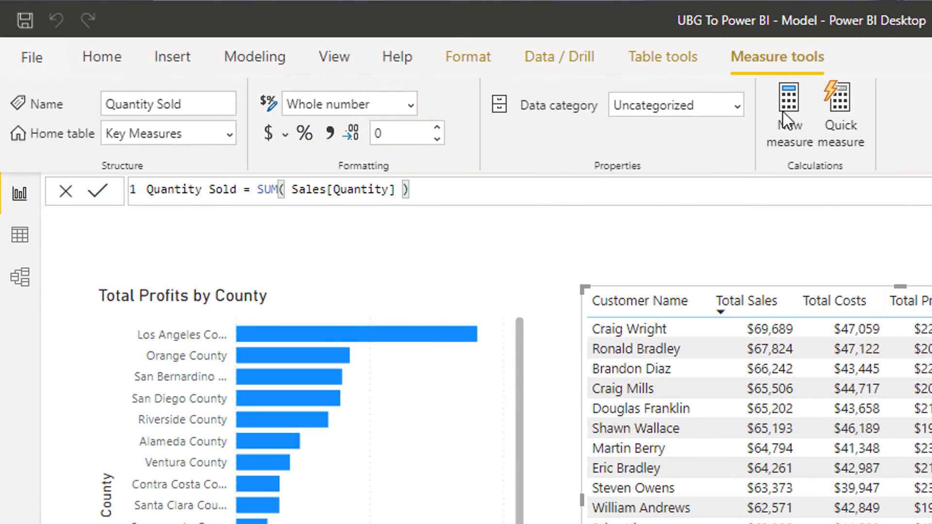
pyautogui.click(420, 60)
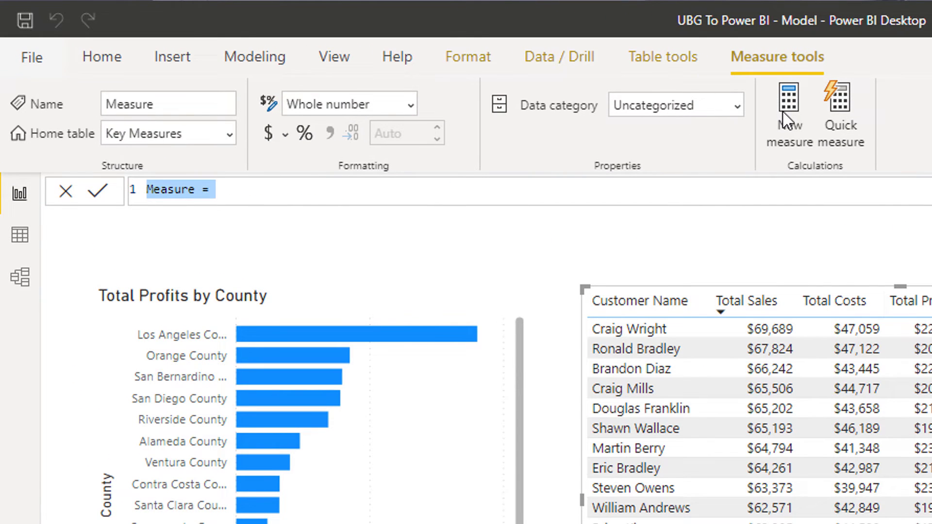
pyautogui.write('Profit Margin')
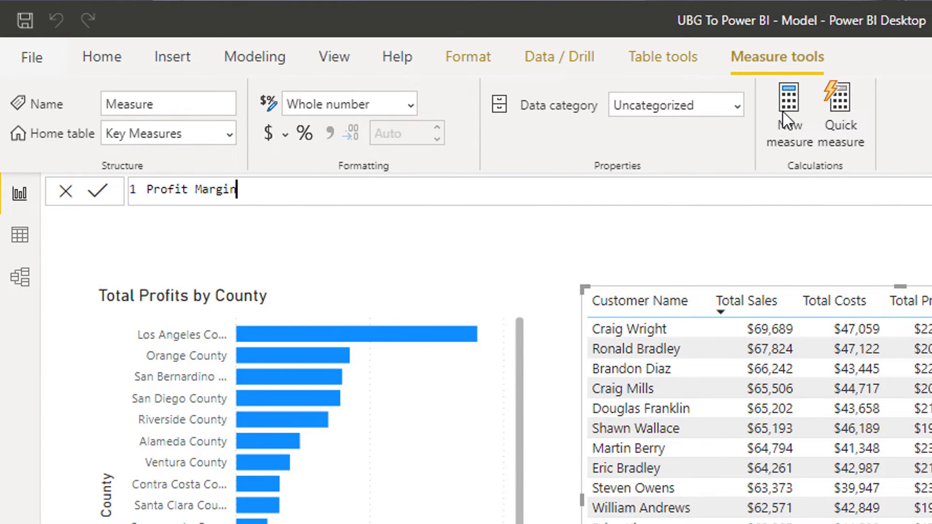
pyautogui.write(' = DIV')
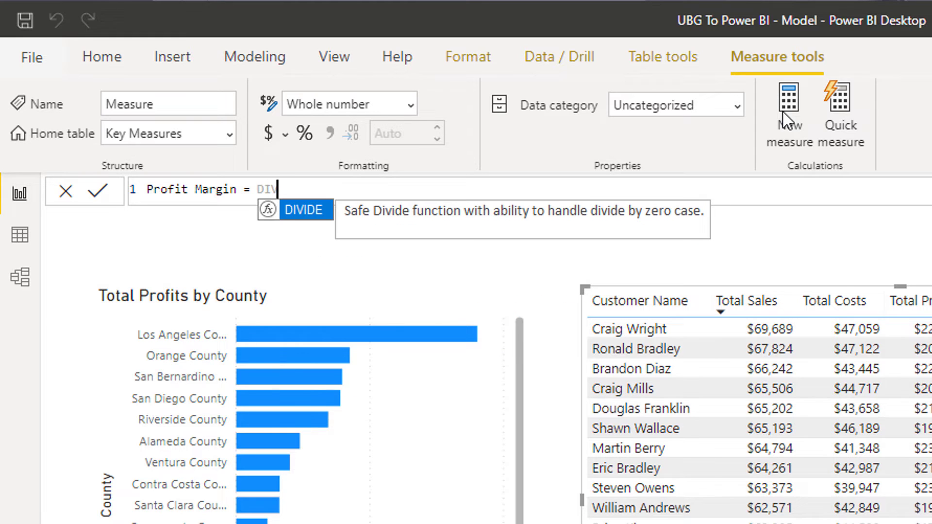
pyautogui.press('Tab')
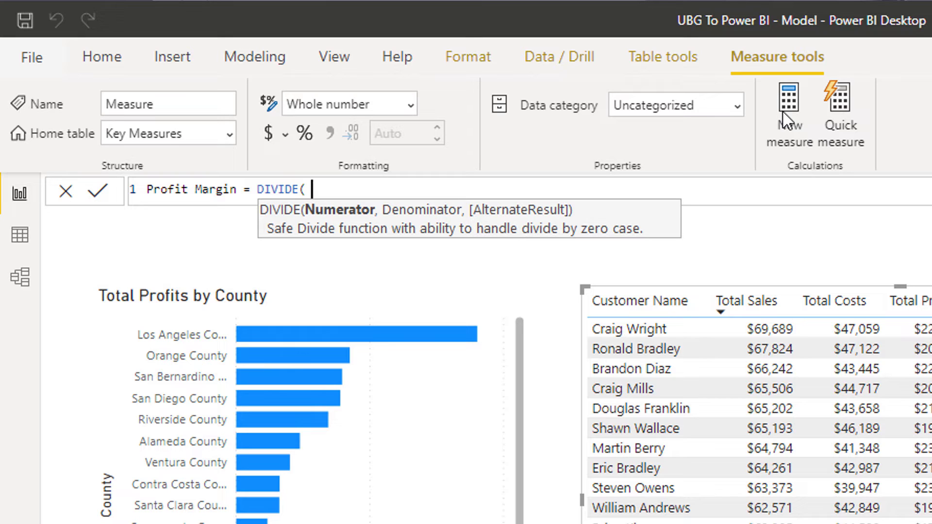
# Step: Complete it as DIVIDE( [Total Profits], [Total Sales], 0 ) and commit the measure
pyautogui.write('To')
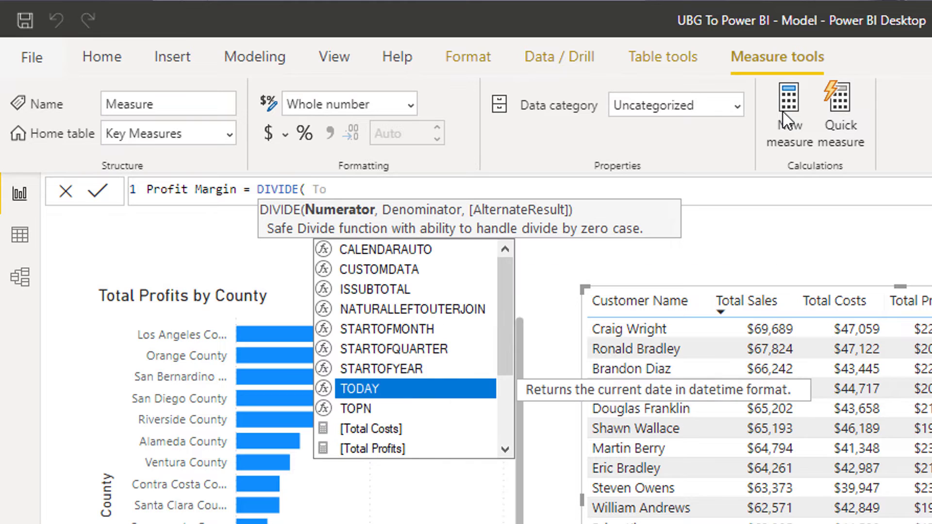
pyautogui.press('Down')
pyautogui.press('Down')
pyautogui.press('Down')
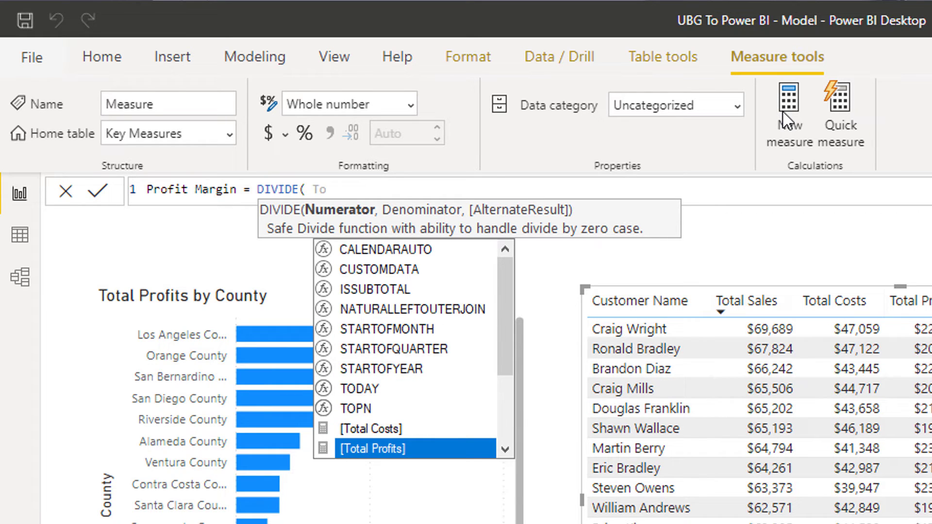
pyautogui.press('Tab')
pyautogui.write(', Total')
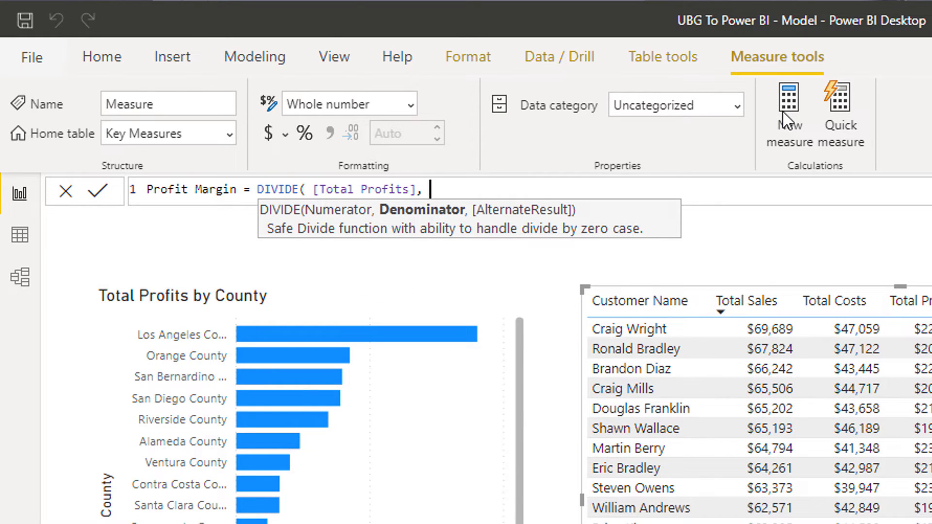
pyautogui.press('Down')
pyautogui.press('Down')
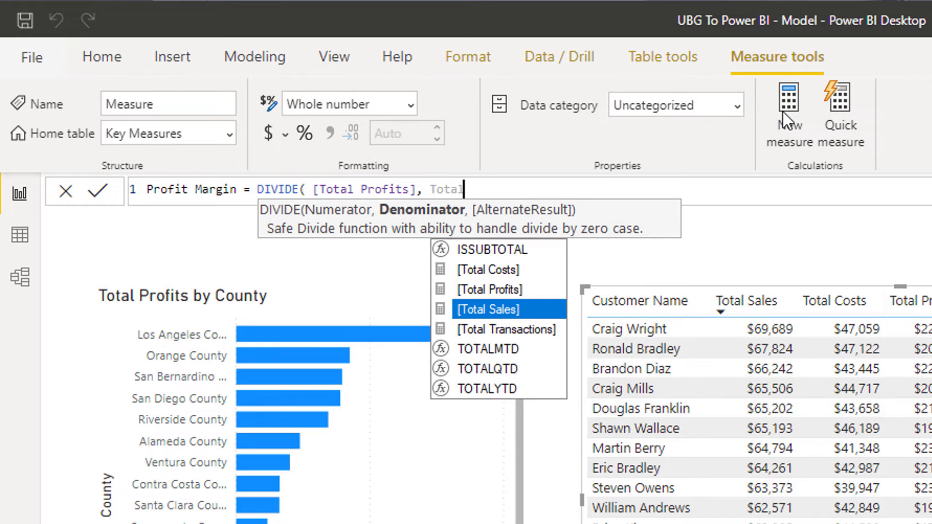
pyautogui.press('Tab')
pyautogui.write(', ')
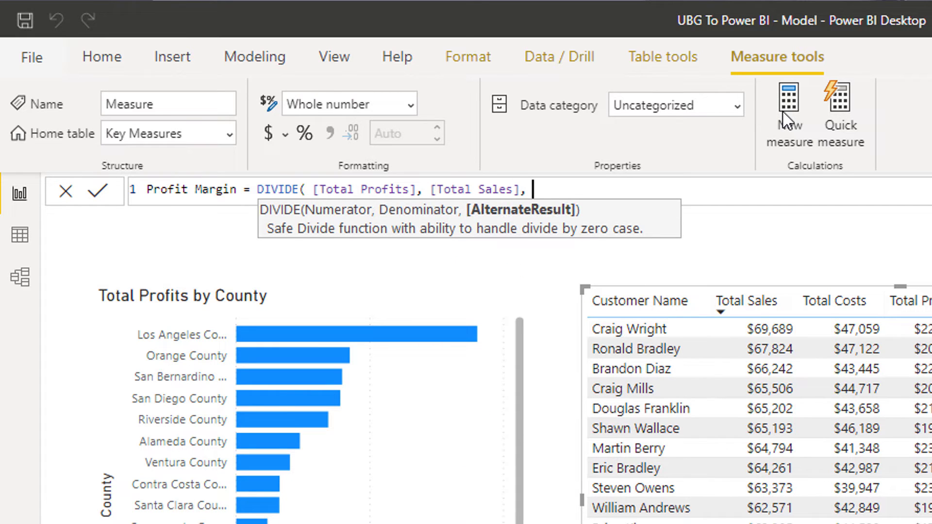
pyautogui.write('0 )')
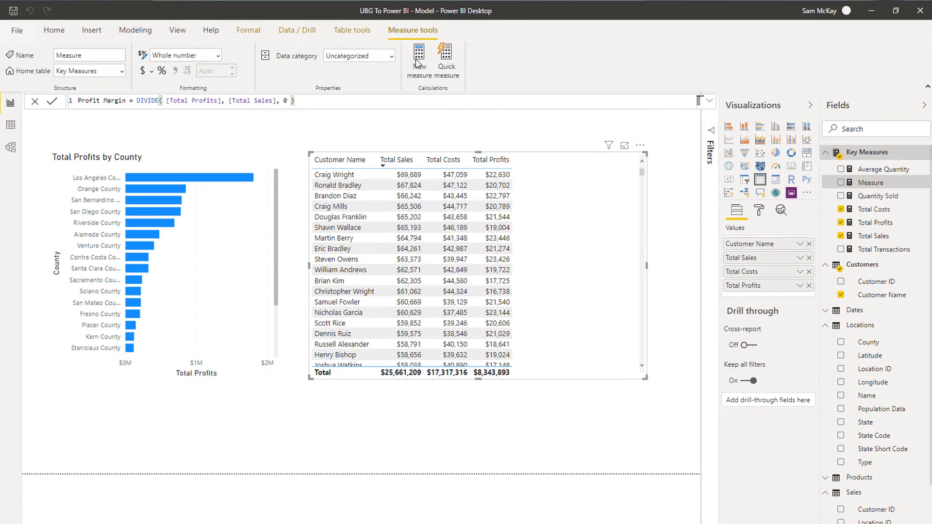
pyautogui.press('Return')
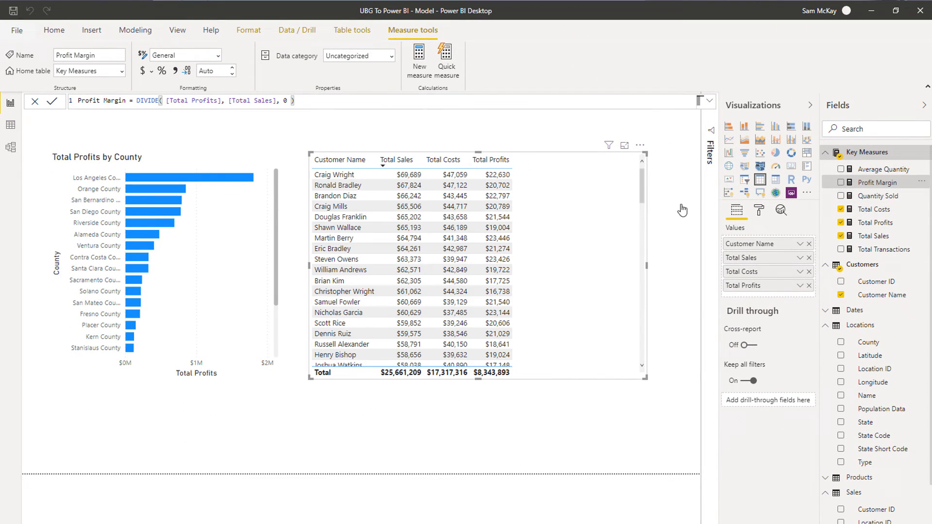
# Step: Add Profit Margin to the customer table in percentage format, with a 32.52% total
pyautogui.moveTo(682, 210); pyautogui.dragTo(568, 277)
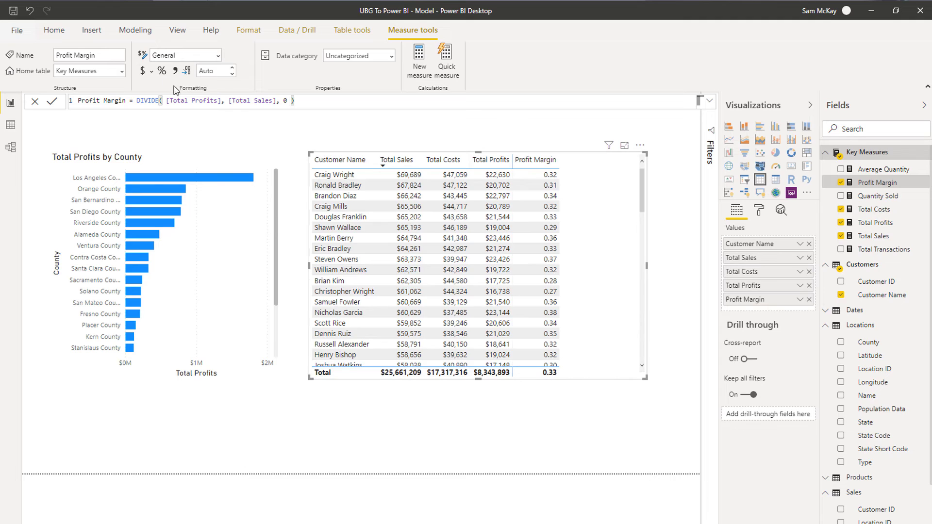
pyautogui.click(162, 72)
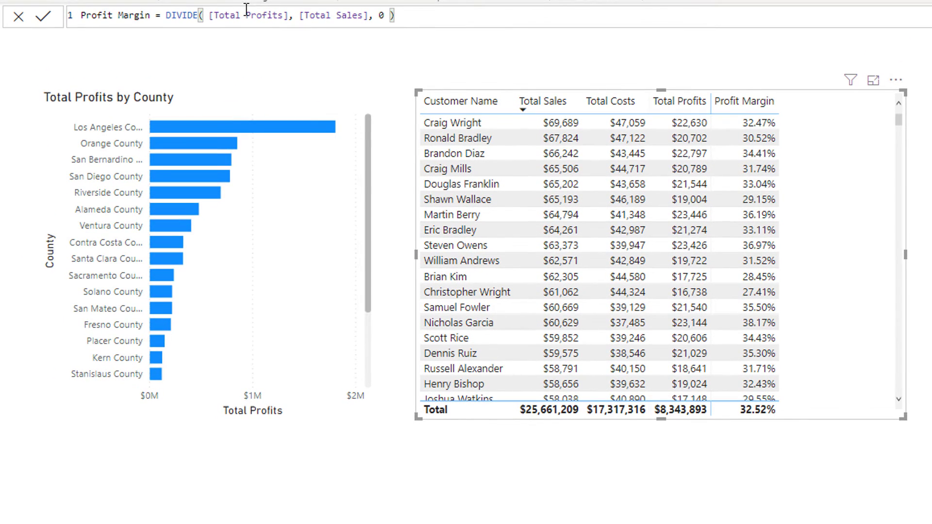
pyautogui.moveTo(273, 9); pyautogui.dragTo(290, 10)
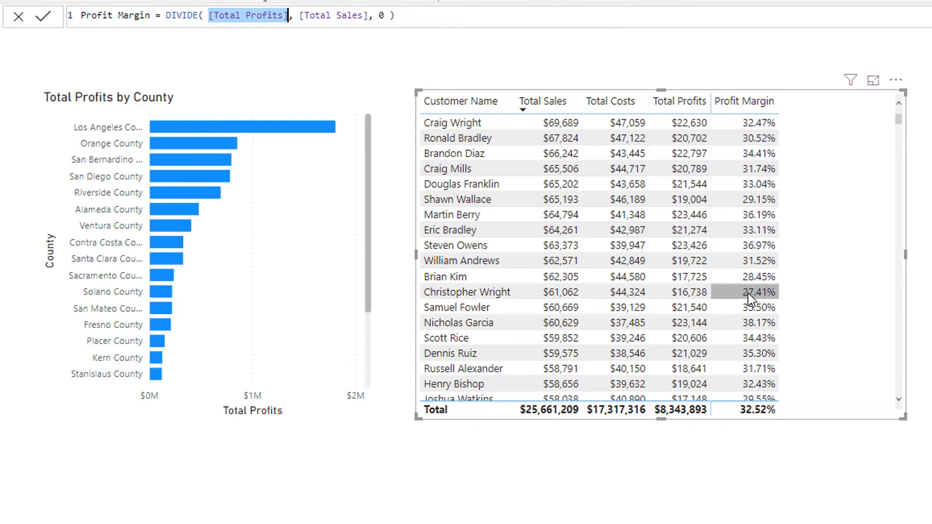
pyautogui.click(216, 415)
# Step: Shorten the Total Profits by County chart and place its duplicate directly below it
pyautogui.moveTo(204, 418); pyautogui.dragTo(204, 328)
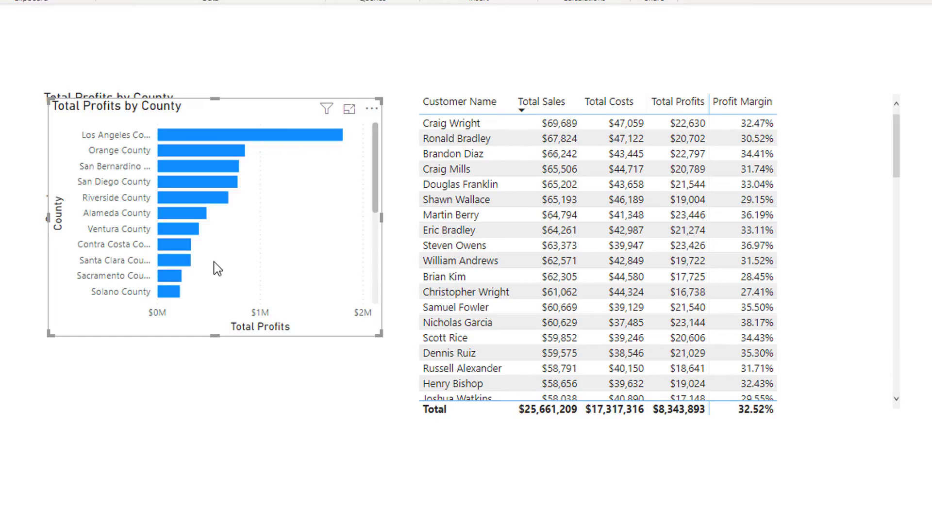
pyautogui.moveTo(217, 268); pyautogui.dragTo(210, 486)
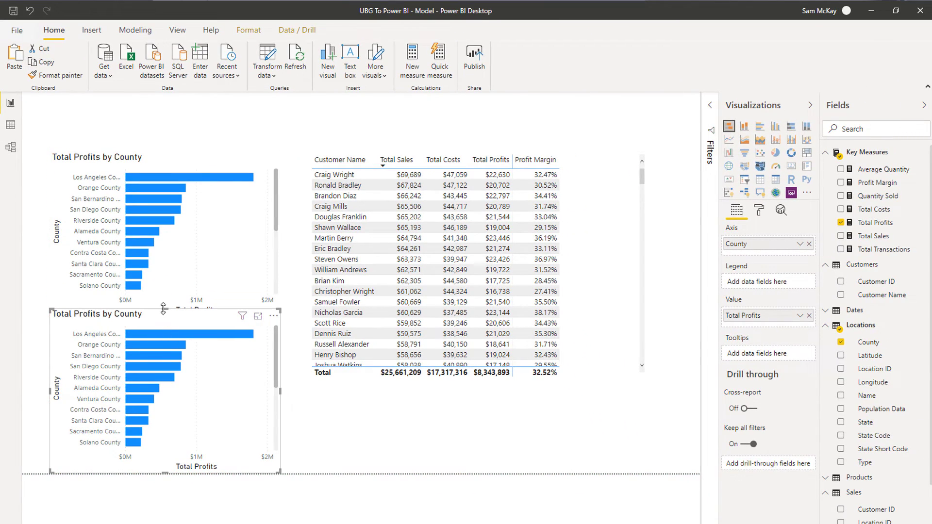
pyautogui.moveTo(164, 309); pyautogui.dragTo(166, 319)
pyautogui.click(197, 311)
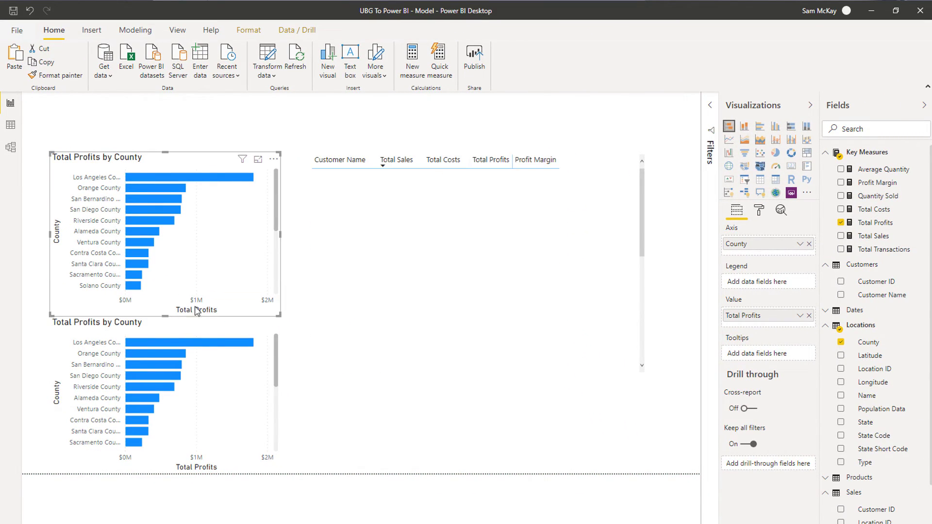
pyautogui.click(197, 325)
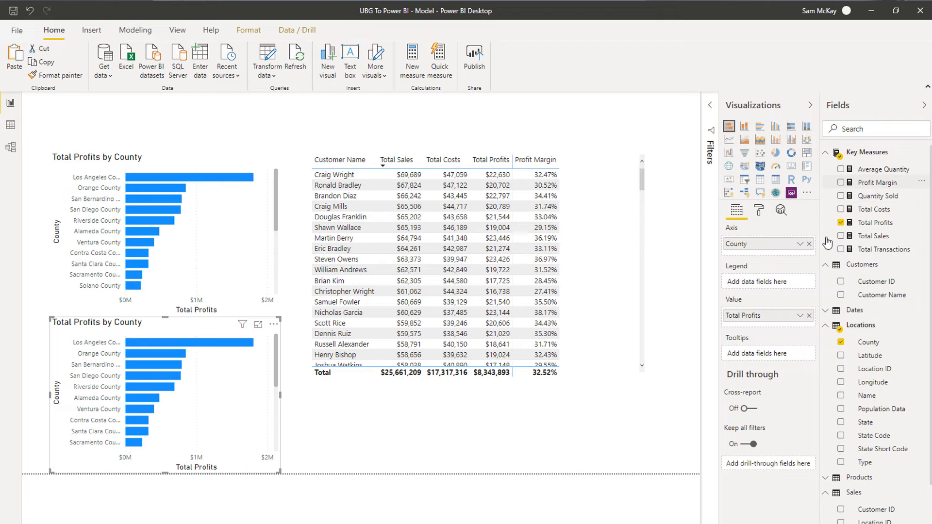
# Step: Switch the lower chart's value from Total Profits to Profit Margin and trim its height slightly
pyautogui.moveTo(874, 183); pyautogui.dragTo(748, 321)
pyautogui.click(808, 315)
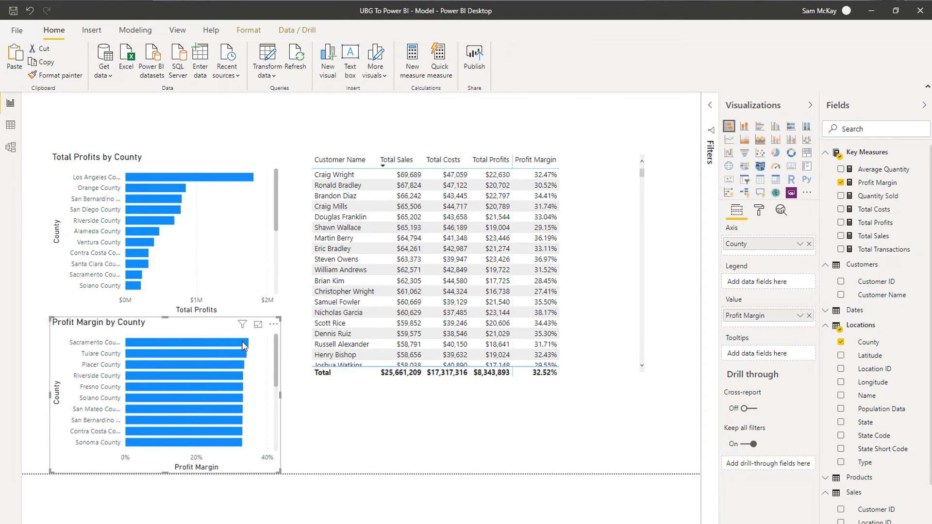
pyautogui.scroll(-5, 214, 400)
pyautogui.scroll(5, 215, 400)
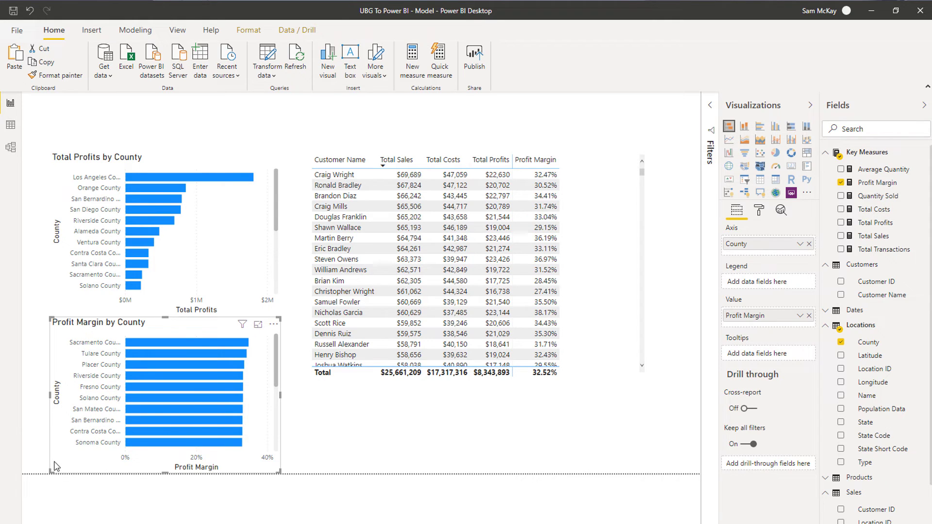
pyautogui.moveTo(51, 472); pyautogui.dragTo(58, 451)
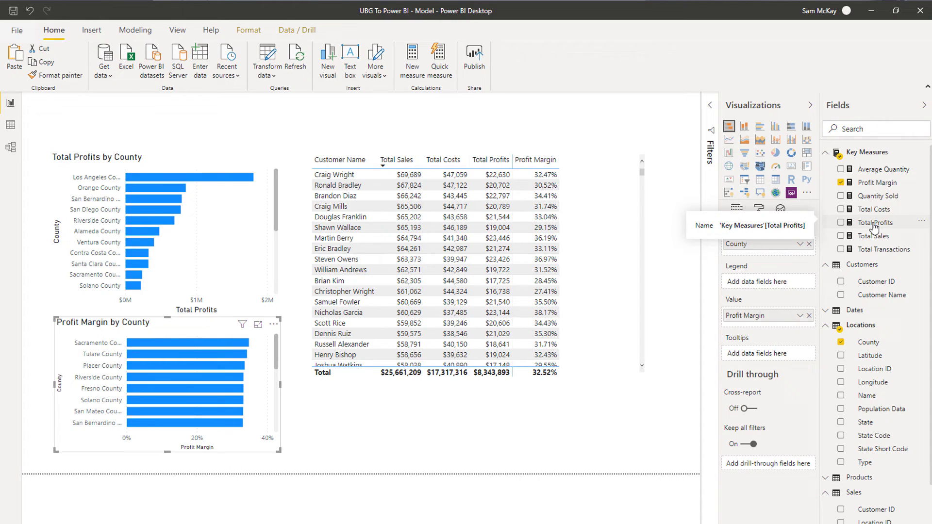
pyautogui.click(867, 186)
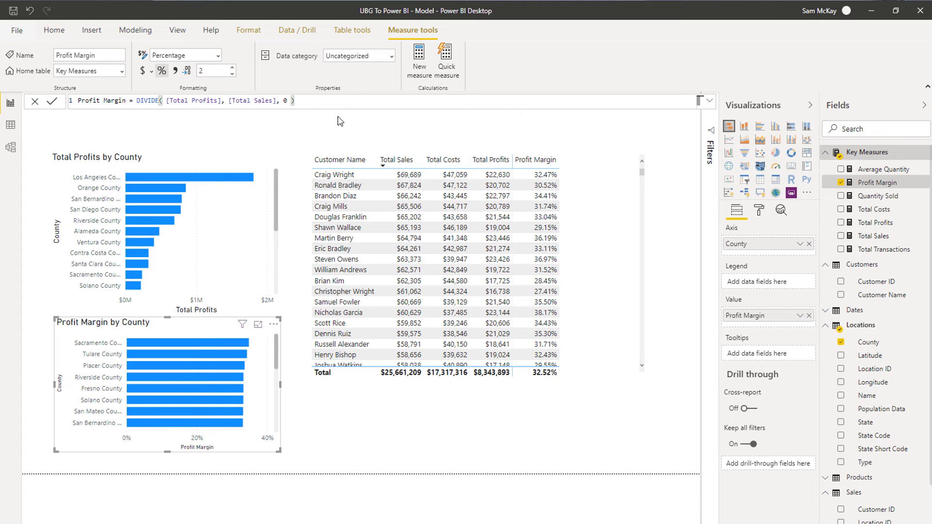
pyautogui.click(9, 126)
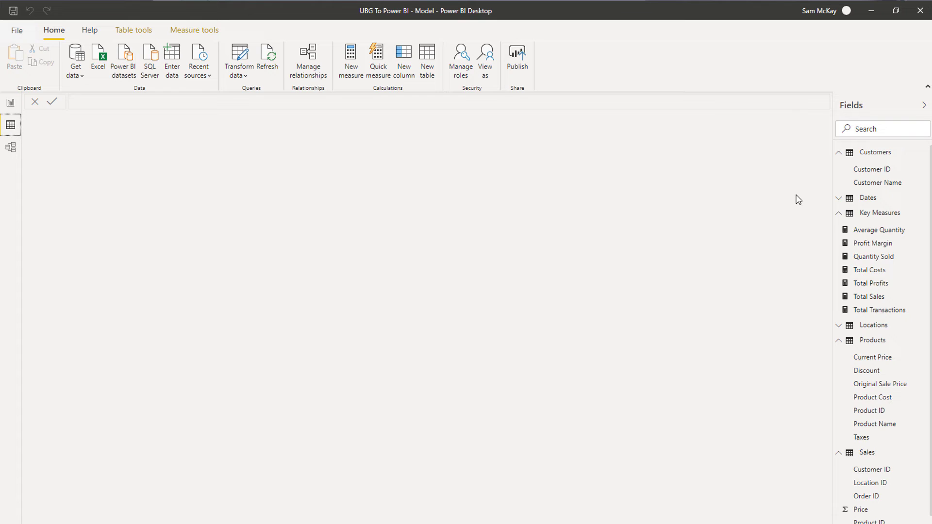
pyautogui.click(838, 213)
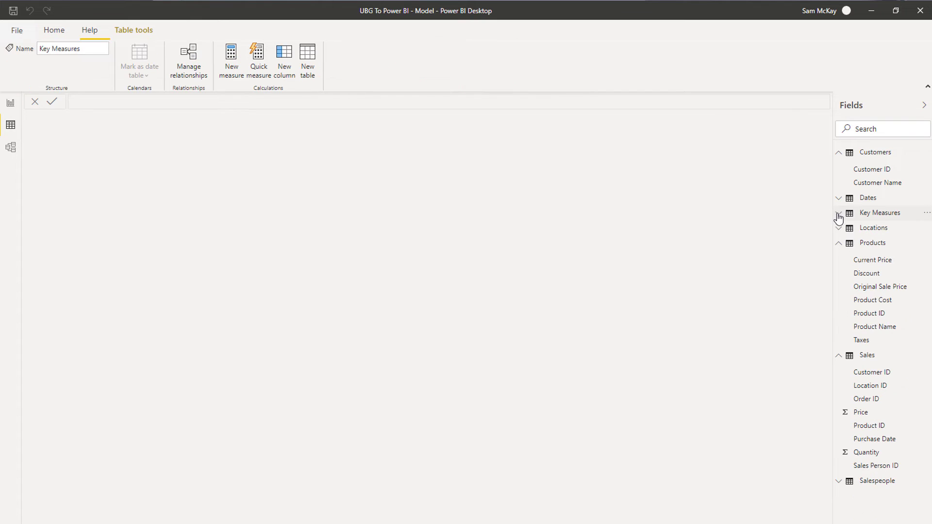
pyautogui.click(872, 356)
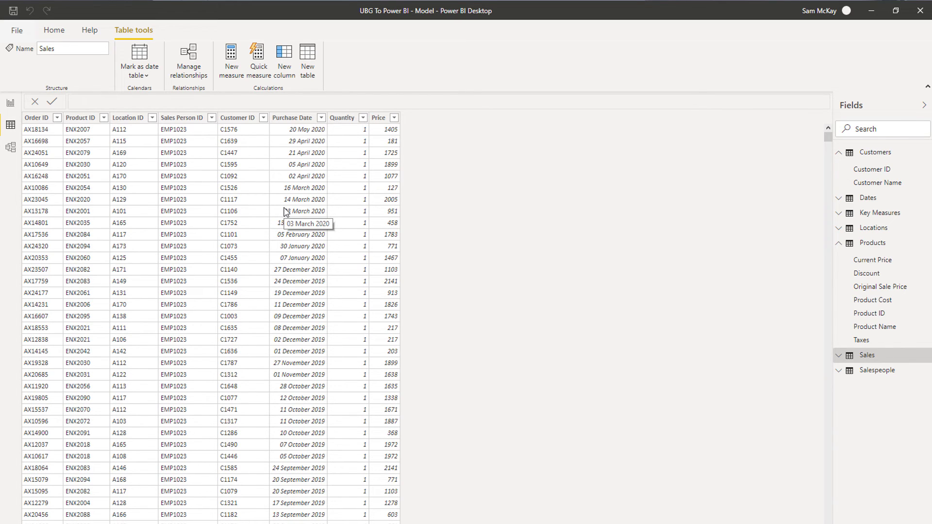
pyautogui.click(10, 108)
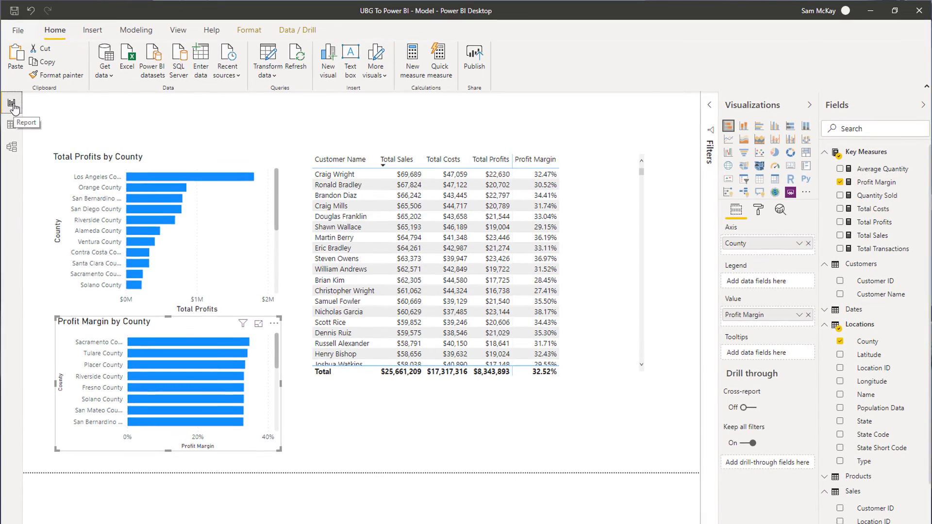